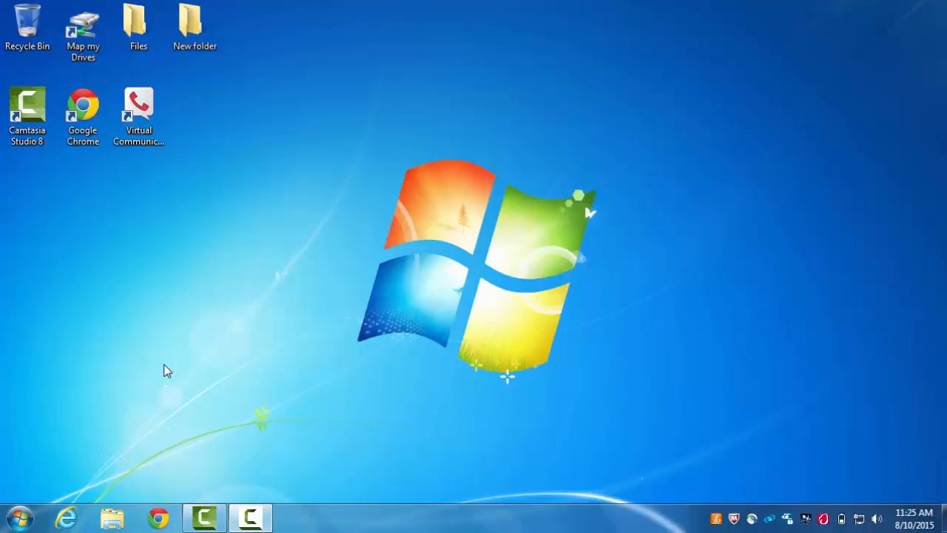
pyautogui.click(160, 518)
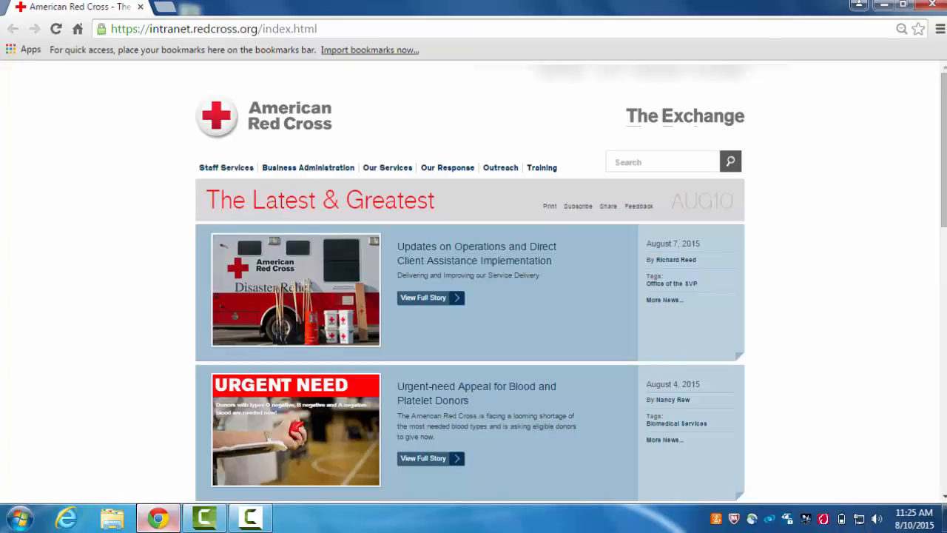
pyautogui.click(255, 28)
pyautogui.write('htt')
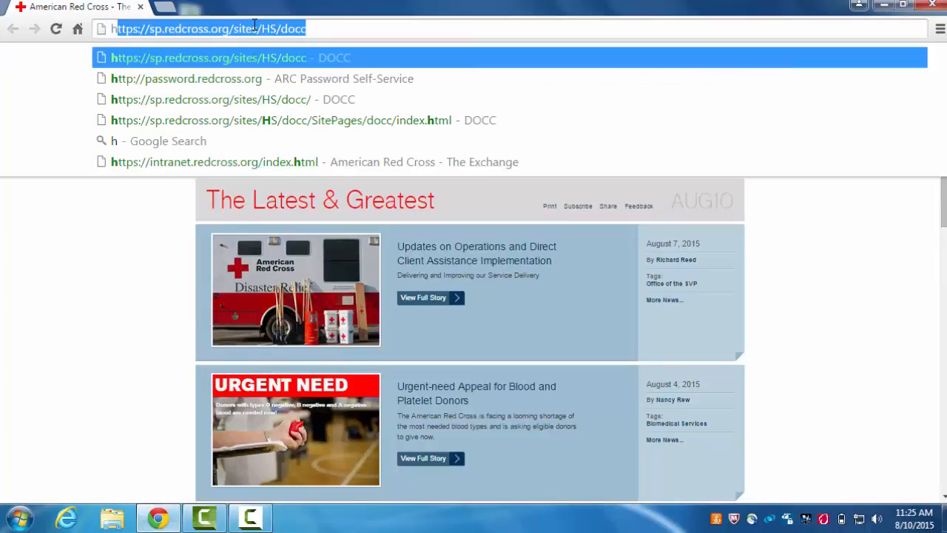
pyautogui.write('ps:')
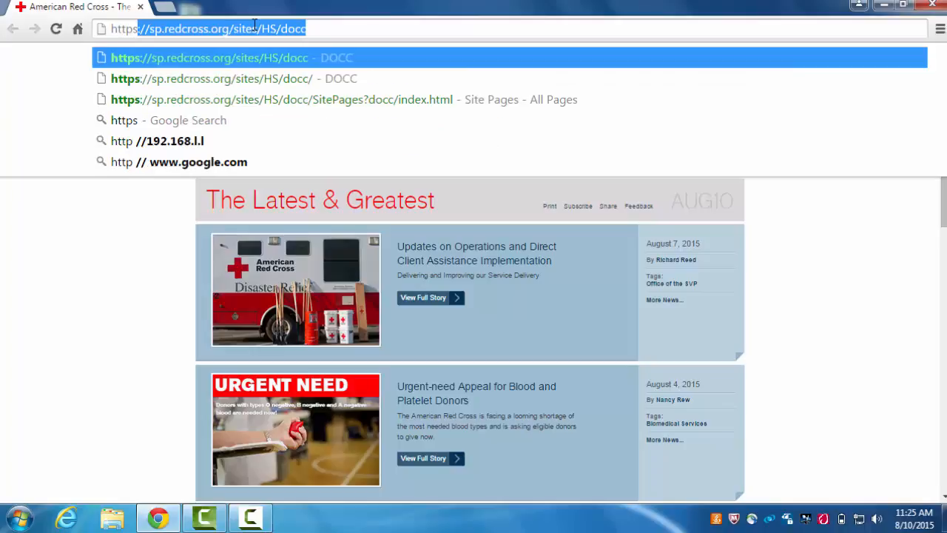
pyautogui.write('/')
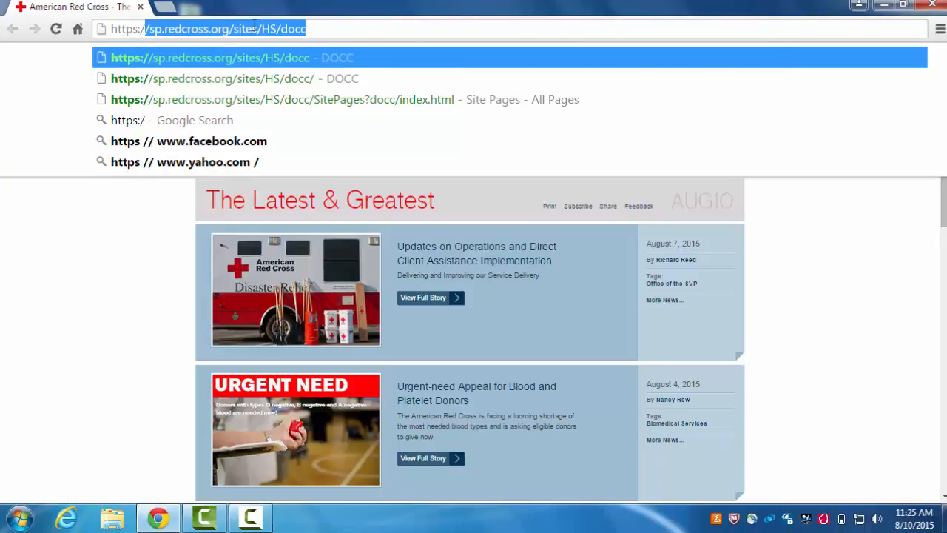
pyautogui.write('/')
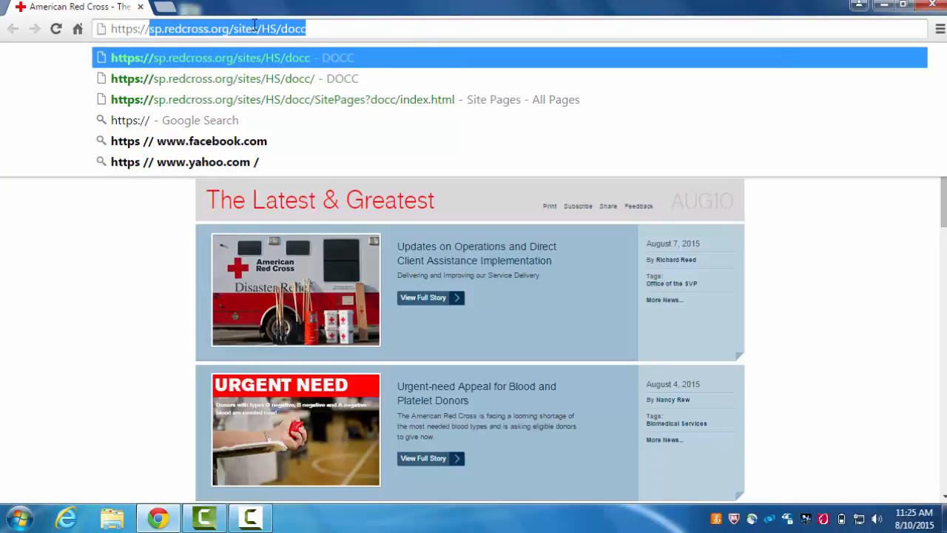
pyautogui.write('sp.re')
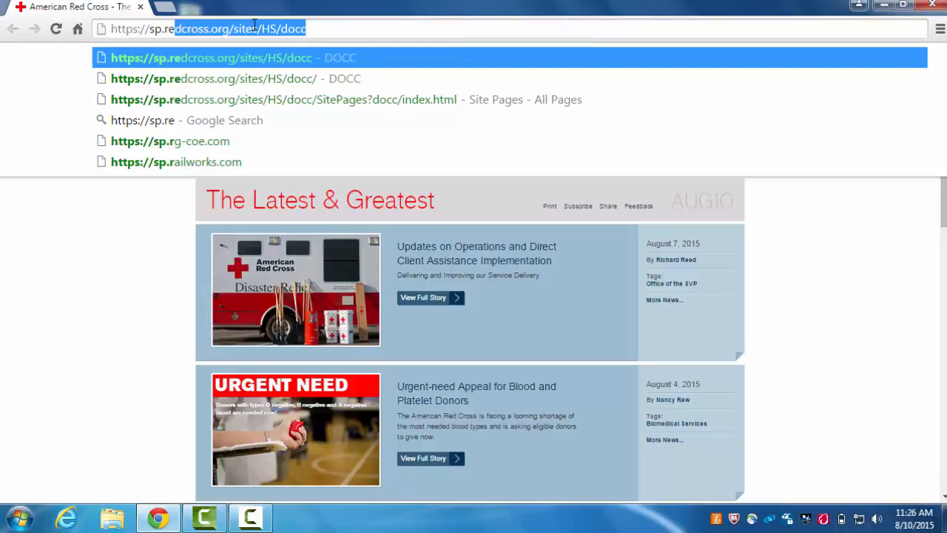
pyautogui.write('dcross.')
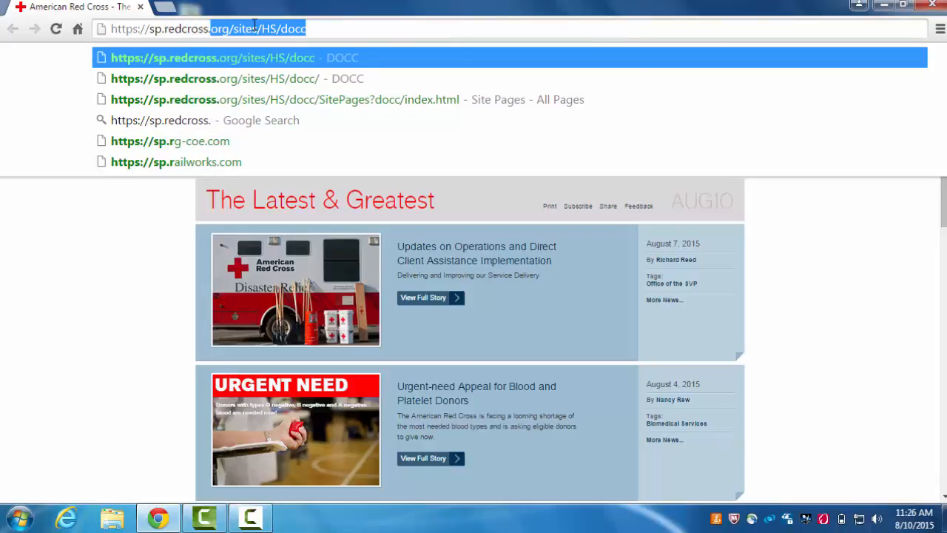
pyautogui.write('org')
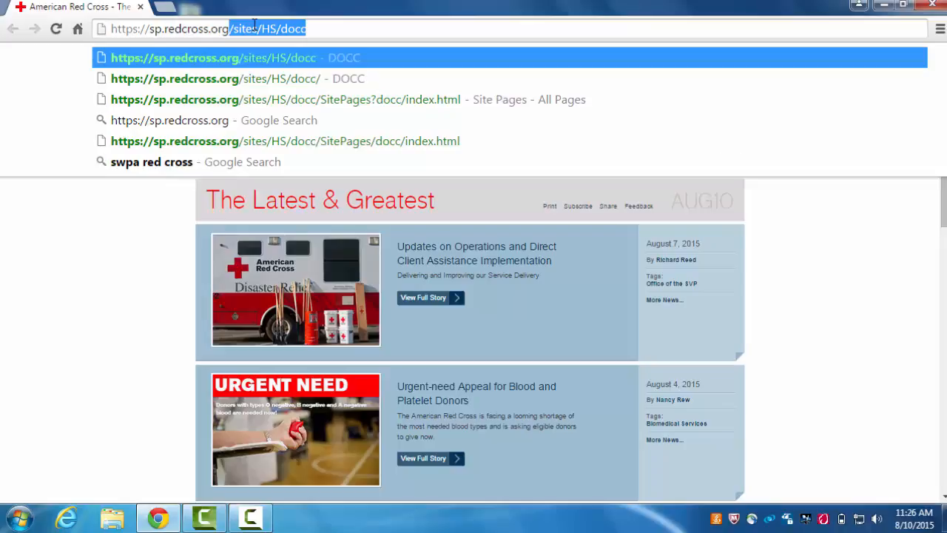
pyautogui.write('/sit')
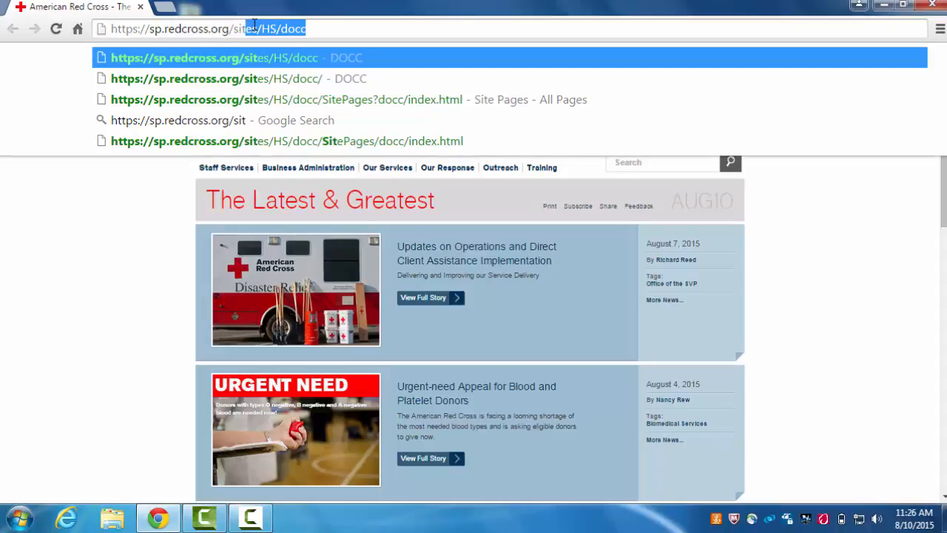
pyautogui.write('es/H')
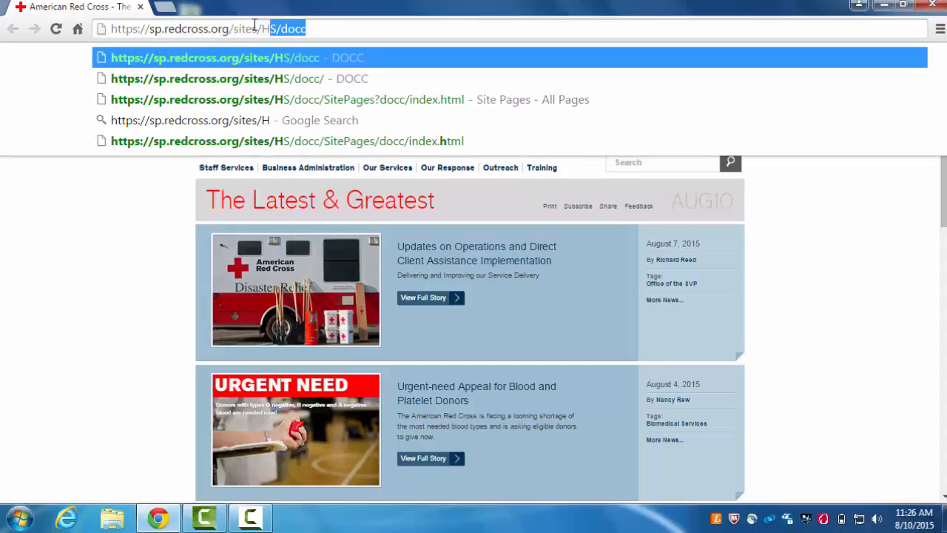
pyautogui.write('S')
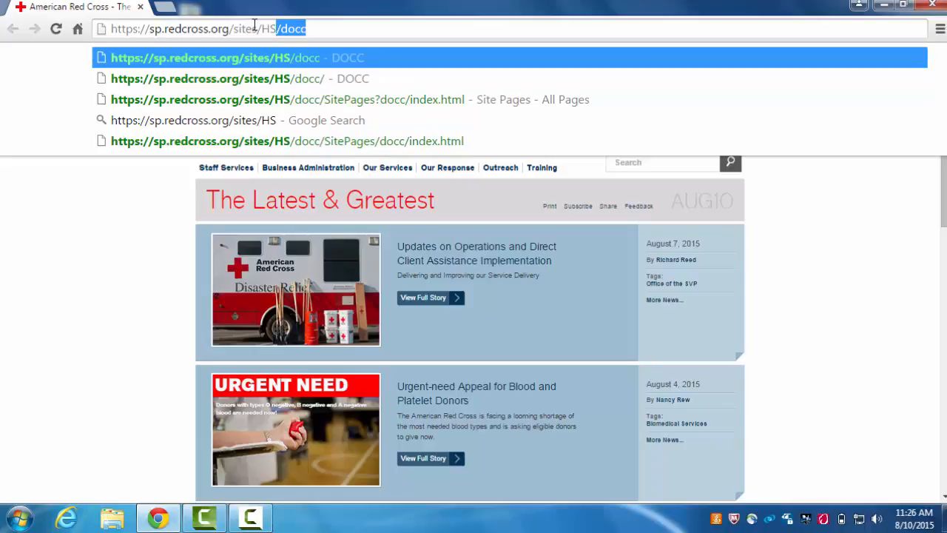
pyautogui.write('/')
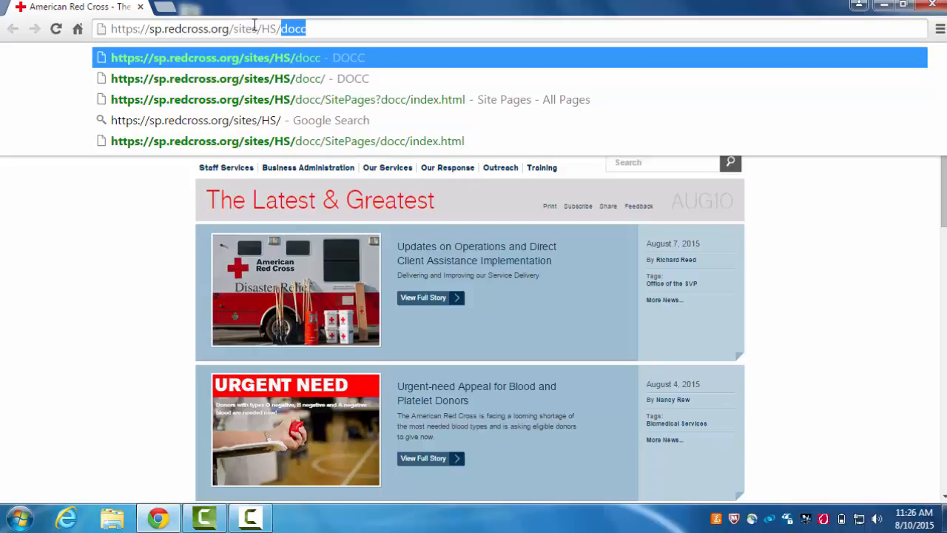
pyautogui.write('docc')
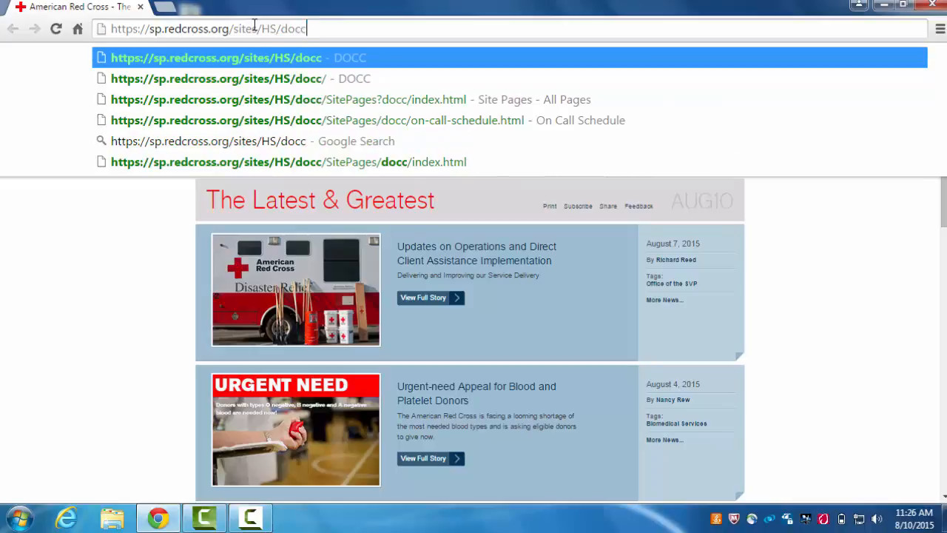
# Load the DOCC site and go to the National Dispatch Log from the Tools menu
pyautogui.press('Return')
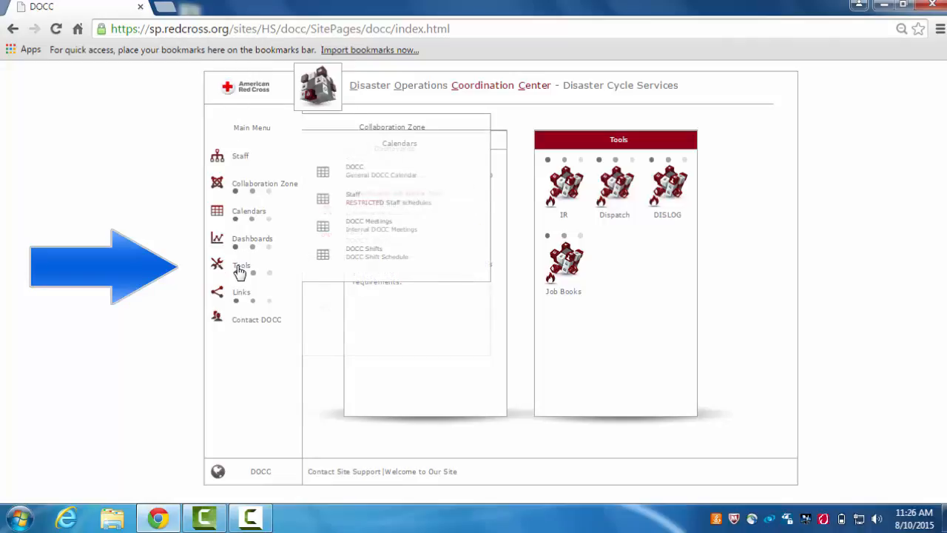
pyautogui.moveTo(240, 270)
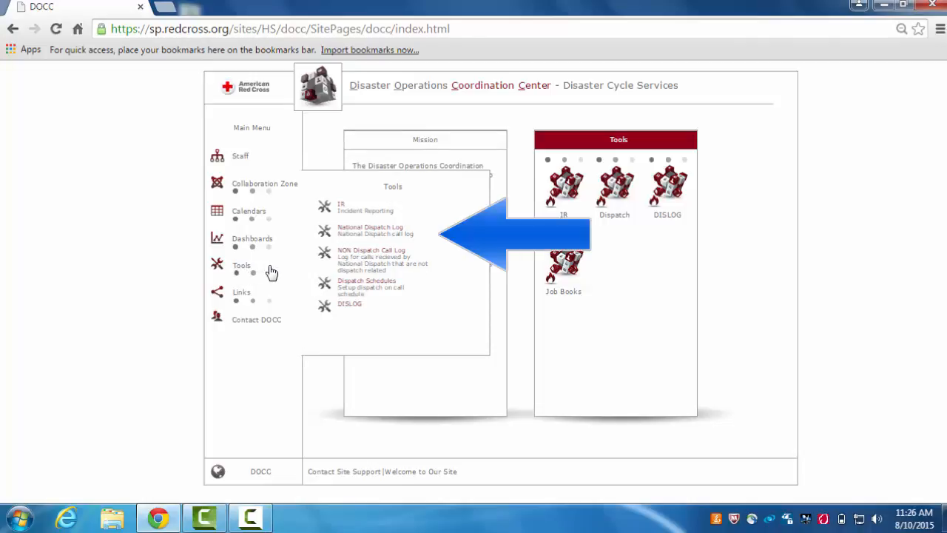
pyautogui.click(363, 229)
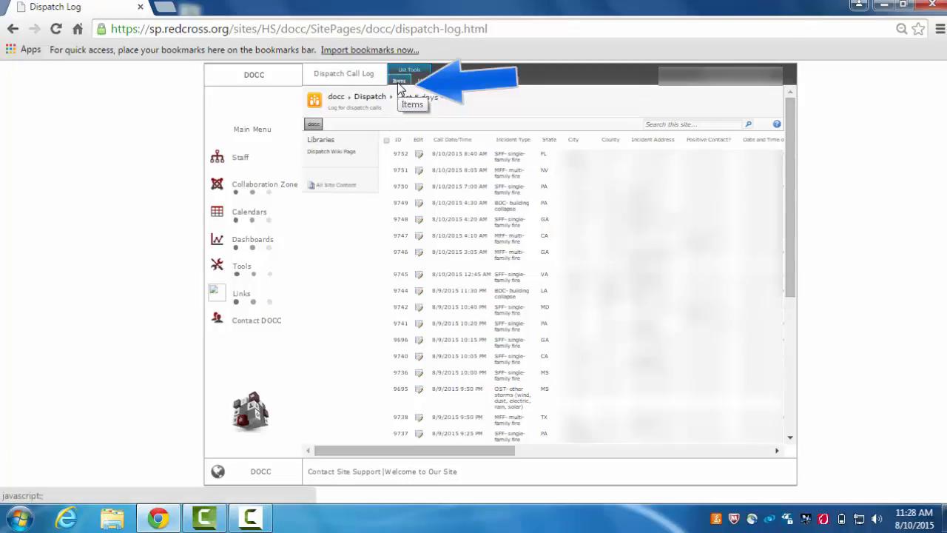
# Create a new Dispatch Log item with dispatcher 'Call Agent'
pyautogui.click(398, 82)
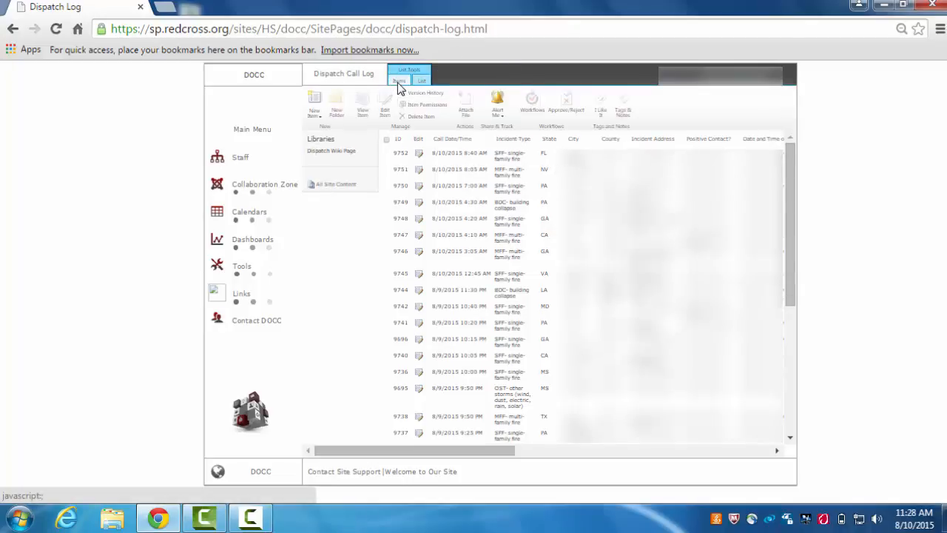
pyautogui.click(314, 104)
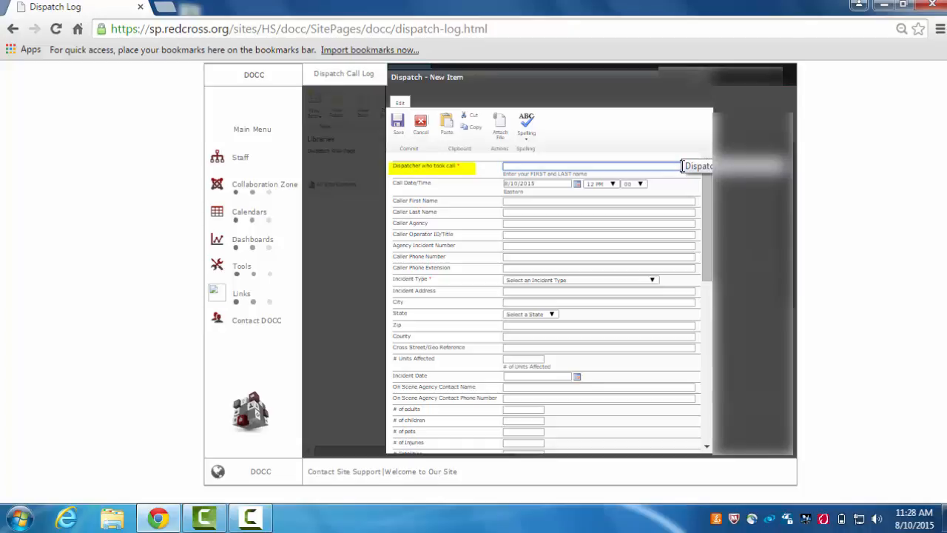
pyautogui.write('Call Ag')
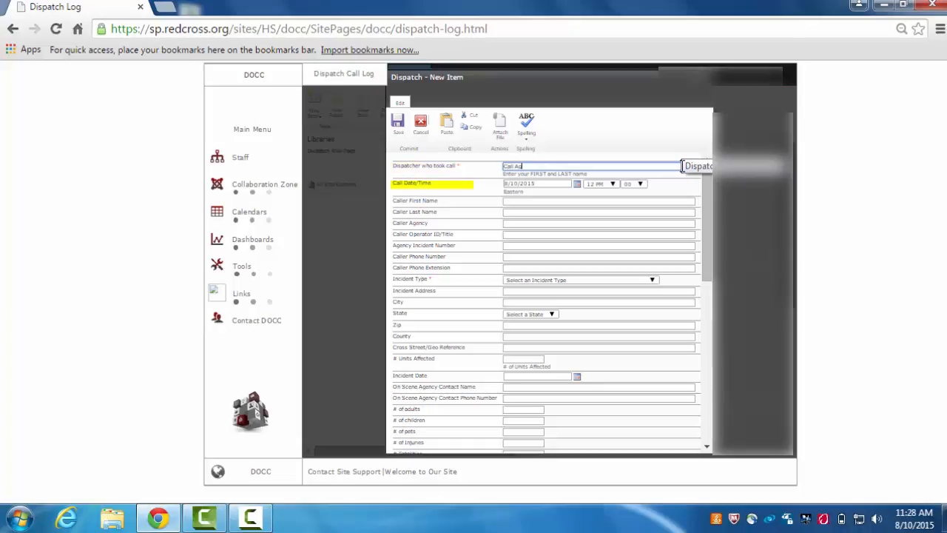
pyautogui.write('ent')
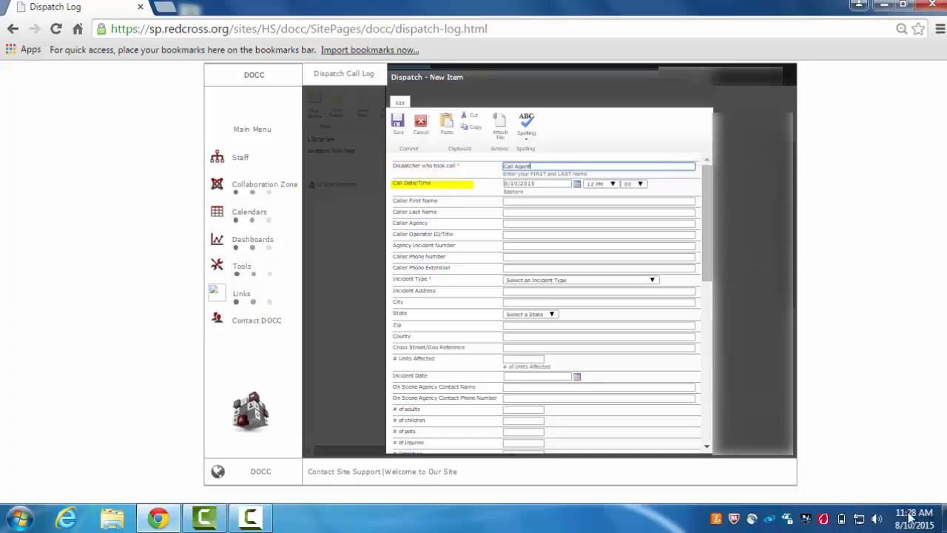
# Set the call time to 11:30 AM
pyautogui.click(607, 185)
pyautogui.click(596, 257)
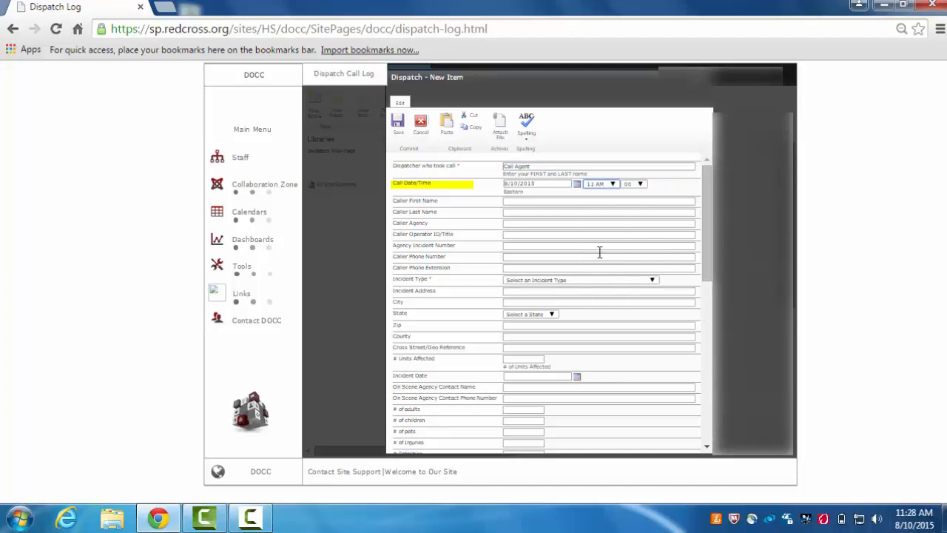
pyautogui.click(643, 185)
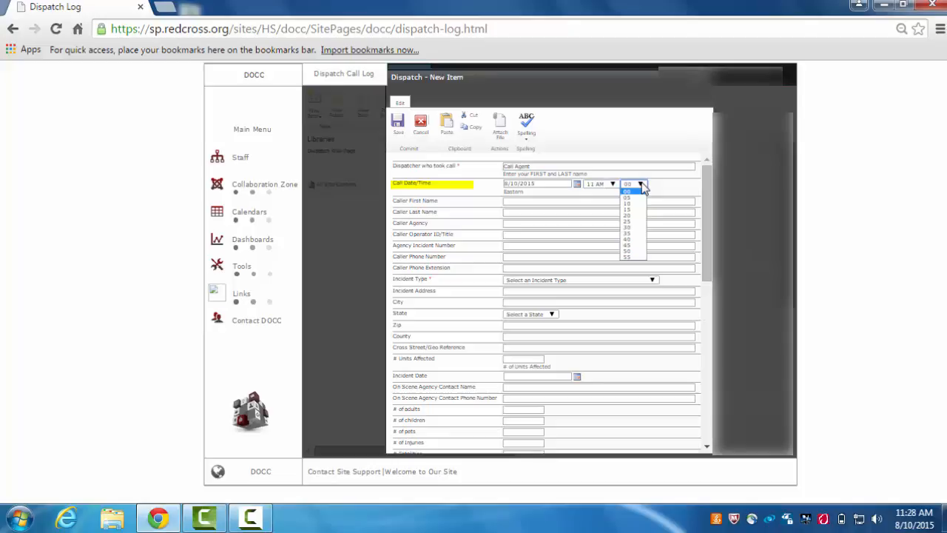
pyautogui.click(636, 226)
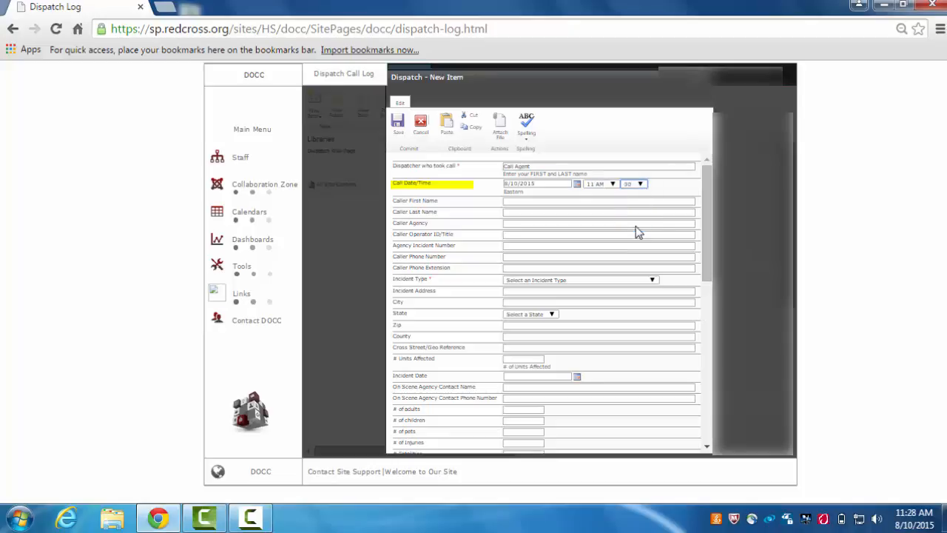
pyautogui.click(598, 200)
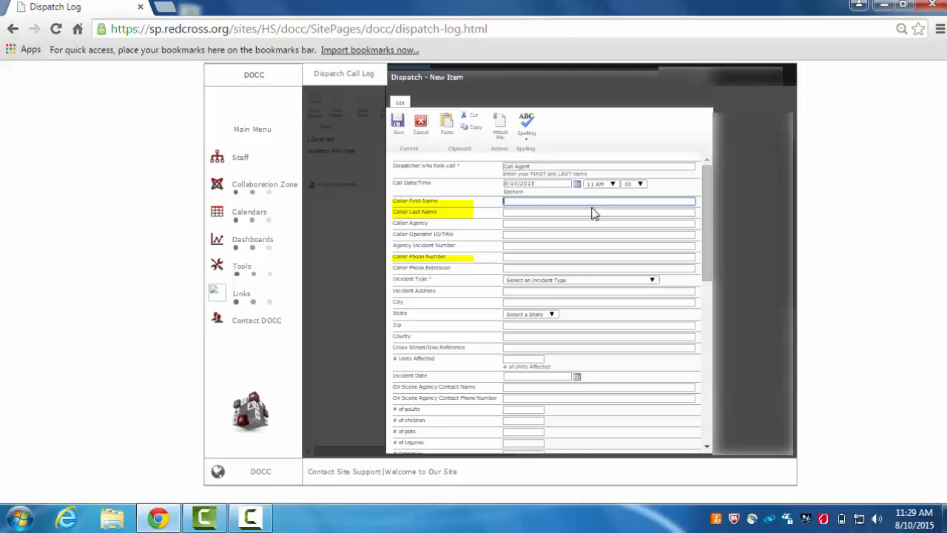
# Enter the caller's first name, last name and phone number, with caller agency 'Fire Department'
pyautogui.write('Jane')
pyautogui.click(584, 212)
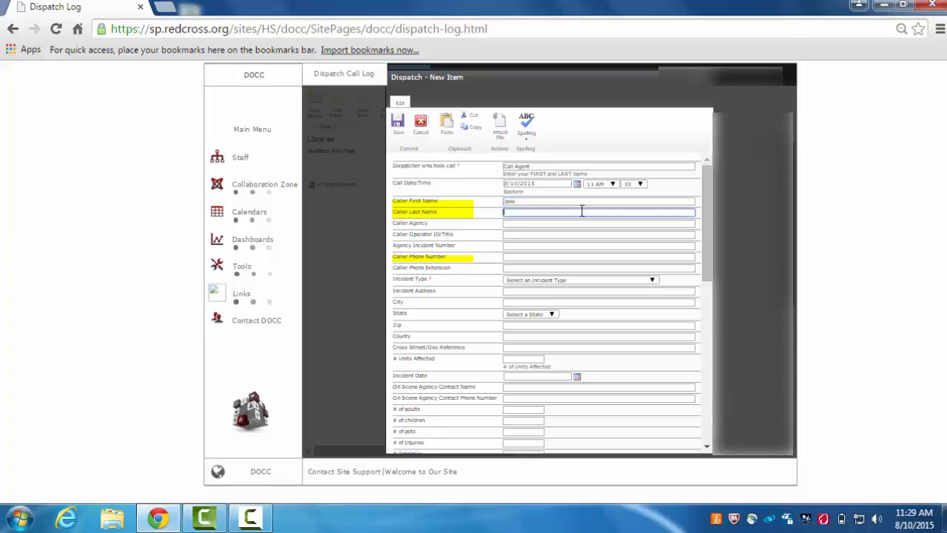
pyautogui.write('Smith')
pyautogui.press('Tab')
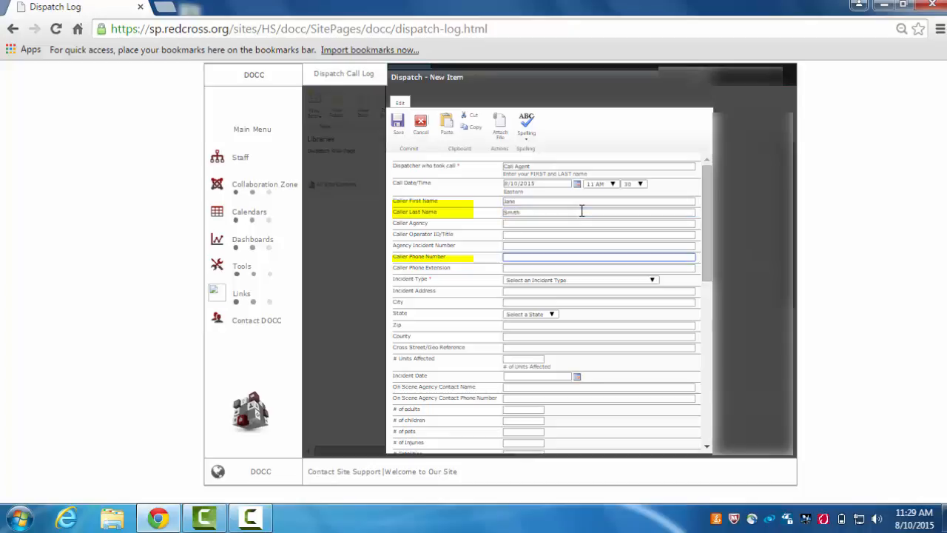
pyautogui.write('713-555-2255')
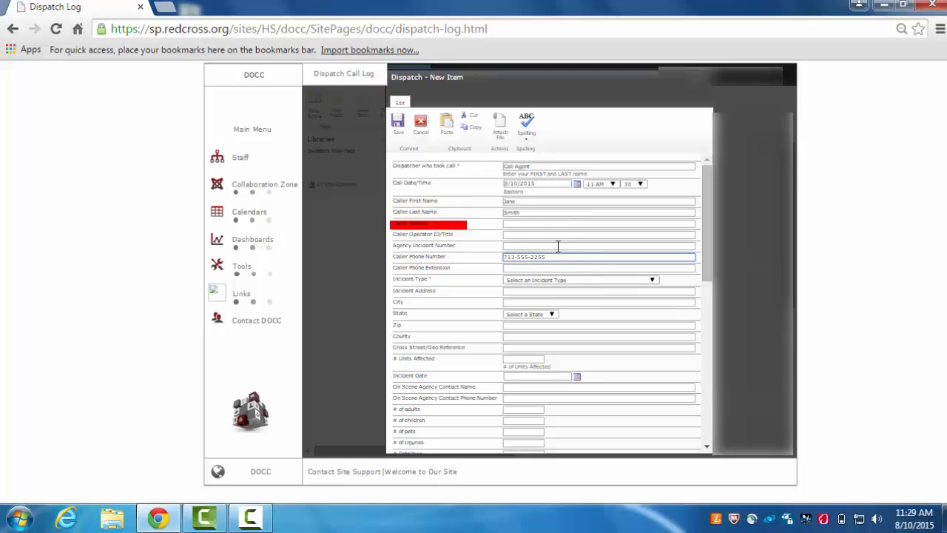
pyautogui.click(530, 225)
pyautogui.write('Fire Depa')
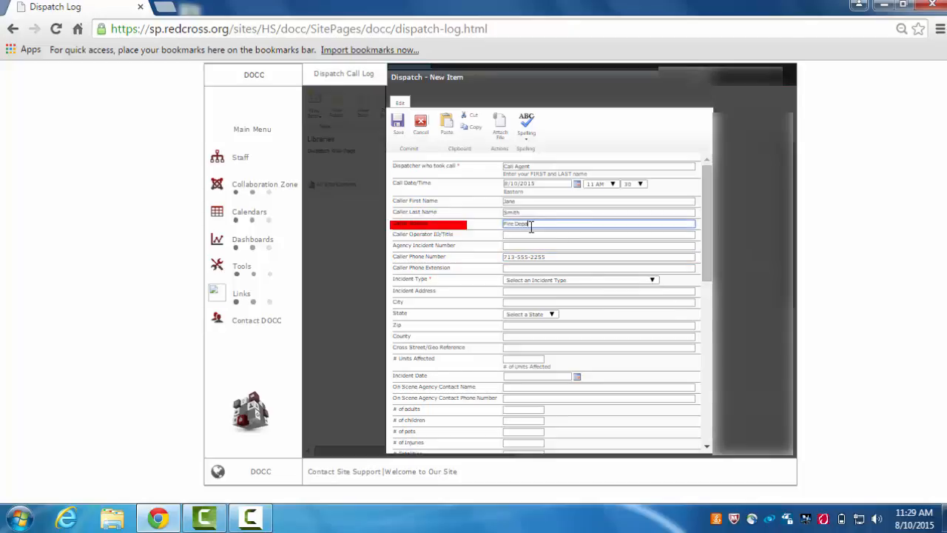
pyautogui.write('rtment')
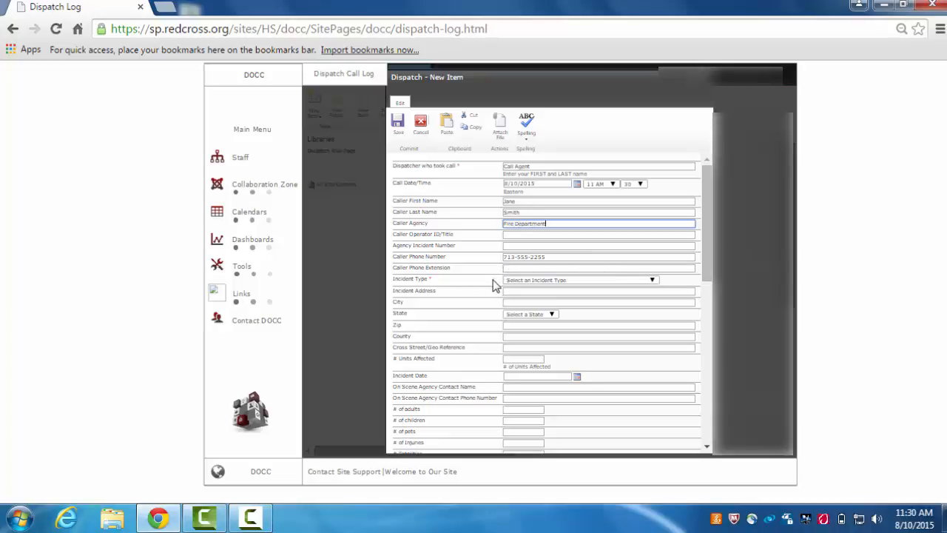
# Enter 'Operator' as the caller's operator ID/title
pyautogui.click(531, 235)
pyautogui.write('Ca')
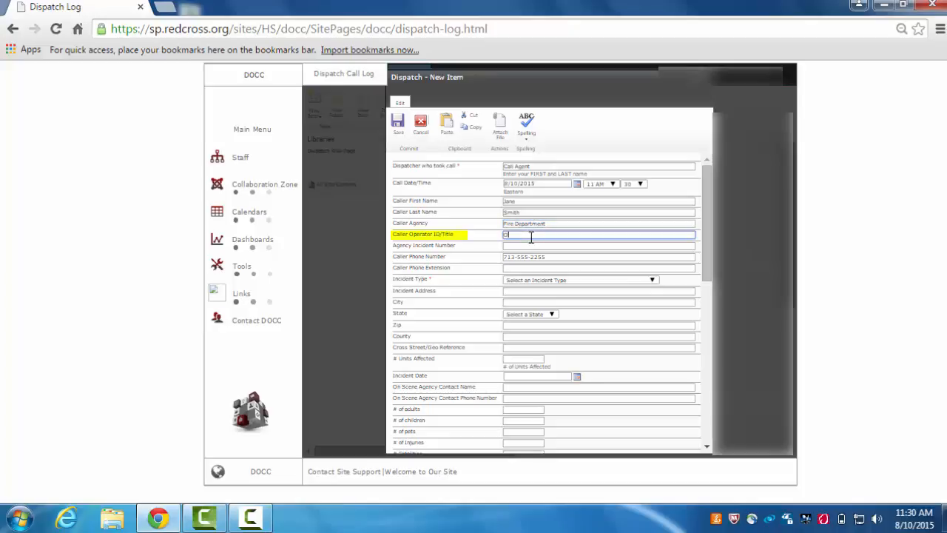
pyautogui.write('erator')
pyautogui.click(435, 317)
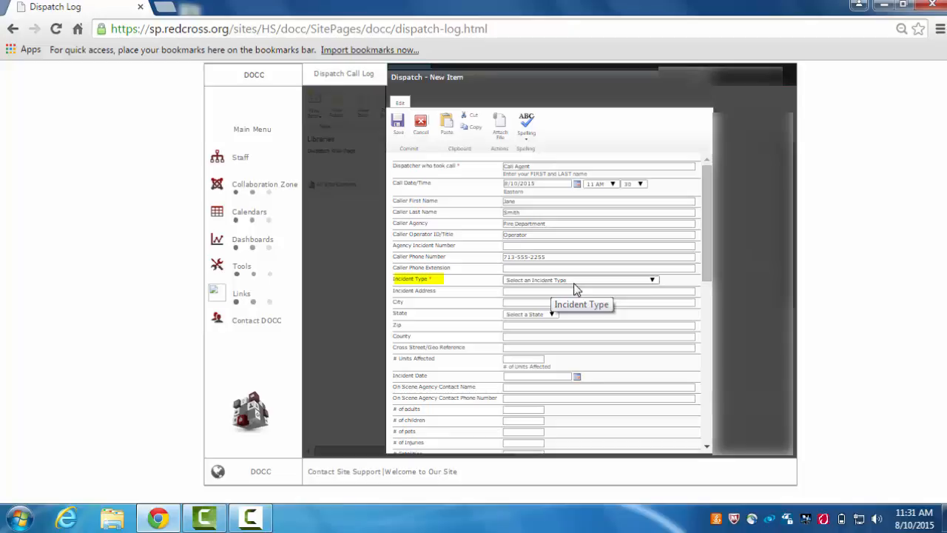
# Set the incident type to 'SFF- single-family fire'
pyautogui.click(576, 285)
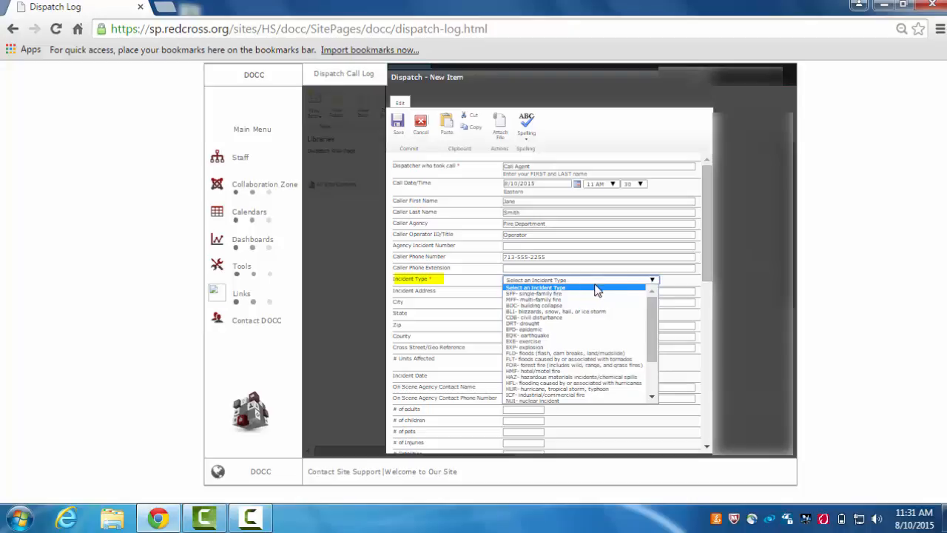
pyautogui.moveTo(651, 301)
pyautogui.mouseDown()
pyautogui.moveTo(662, 338)
pyautogui.moveTo(658, 299)
pyautogui.mouseUp()
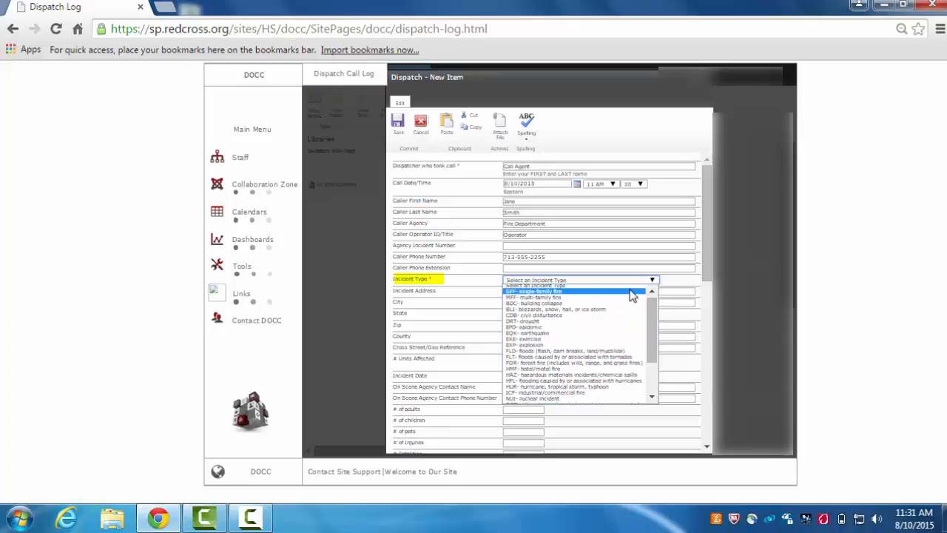
pyautogui.click(631, 292)
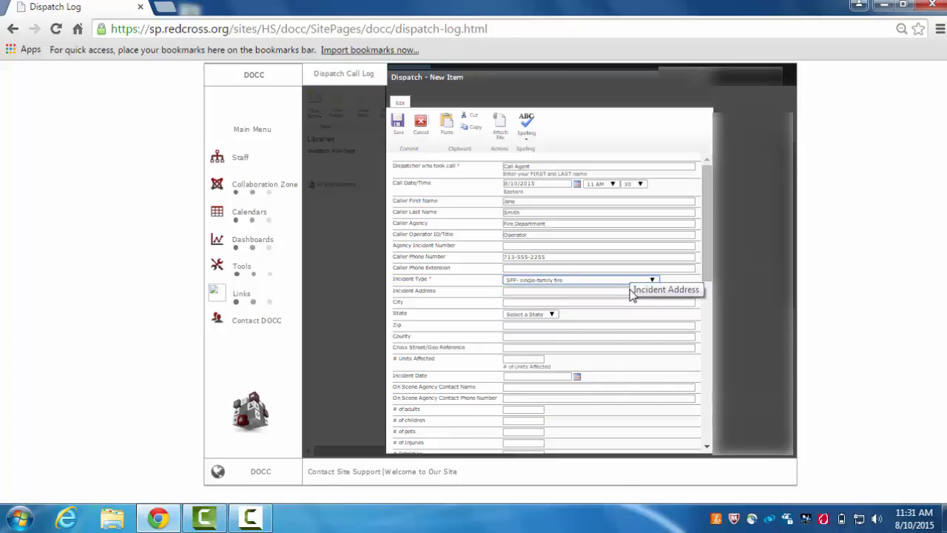
pyautogui.click(522, 290)
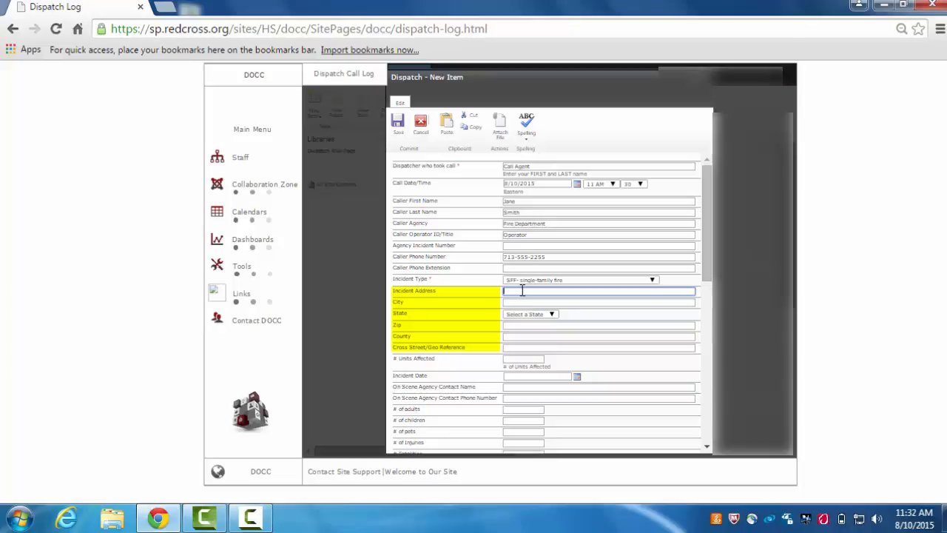
# Fill in the incident street address, city, state TX, zip code and county
pyautogui.press('Tab')
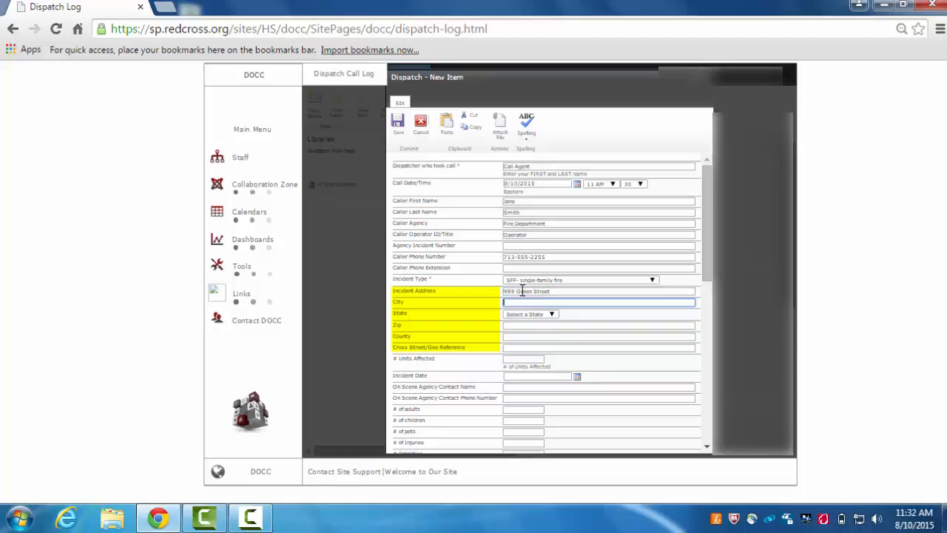
pyautogui.write('Houston')
pyautogui.press('Tab')
pyautogui.press('t')
pyautogui.press('x')
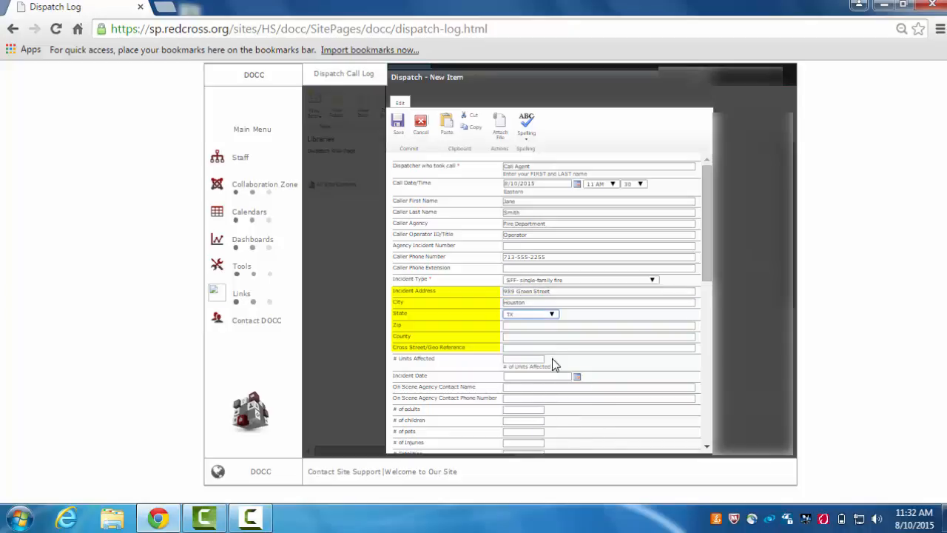
pyautogui.click(565, 327)
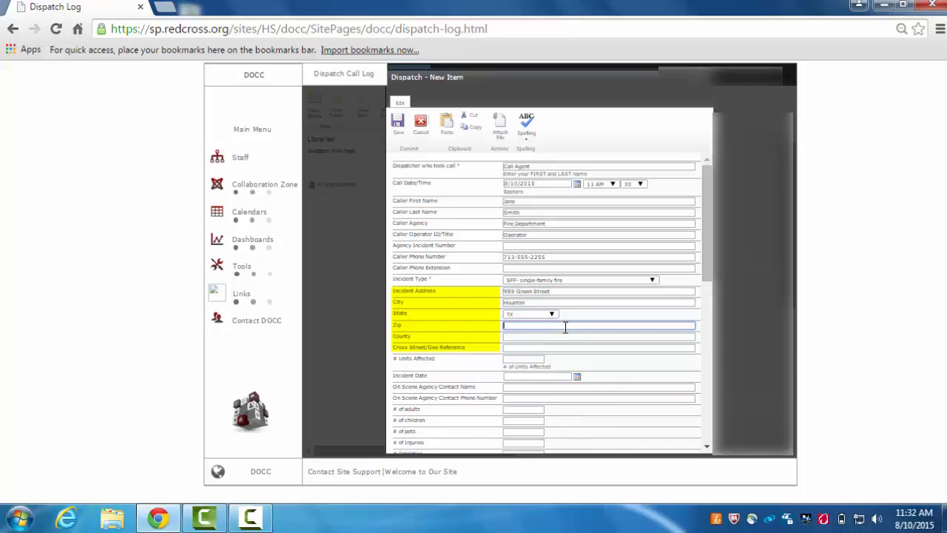
pyautogui.write('77074')
pyautogui.press('Tab')
pyautogui.write('Harris')
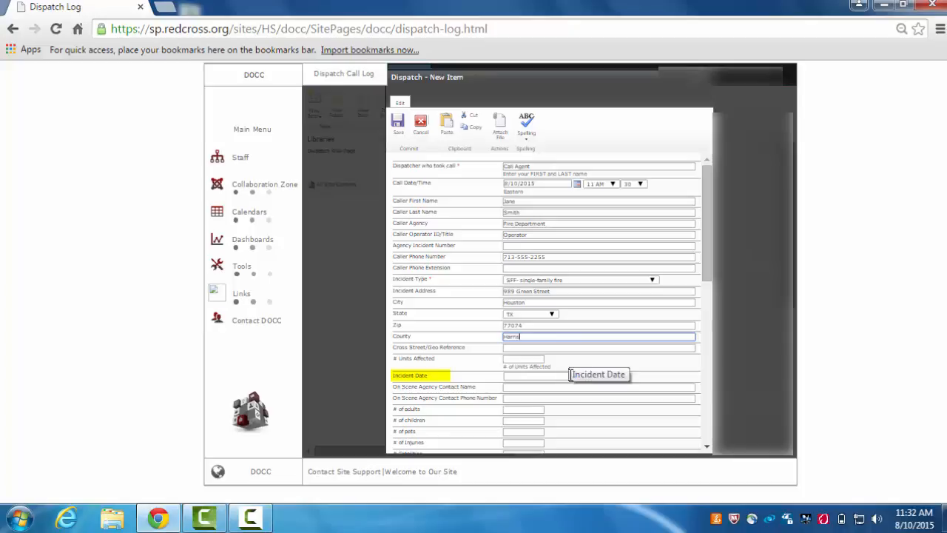
# Check today's date and set the incident date to 08/10/2015
pyautogui.click(916, 518)
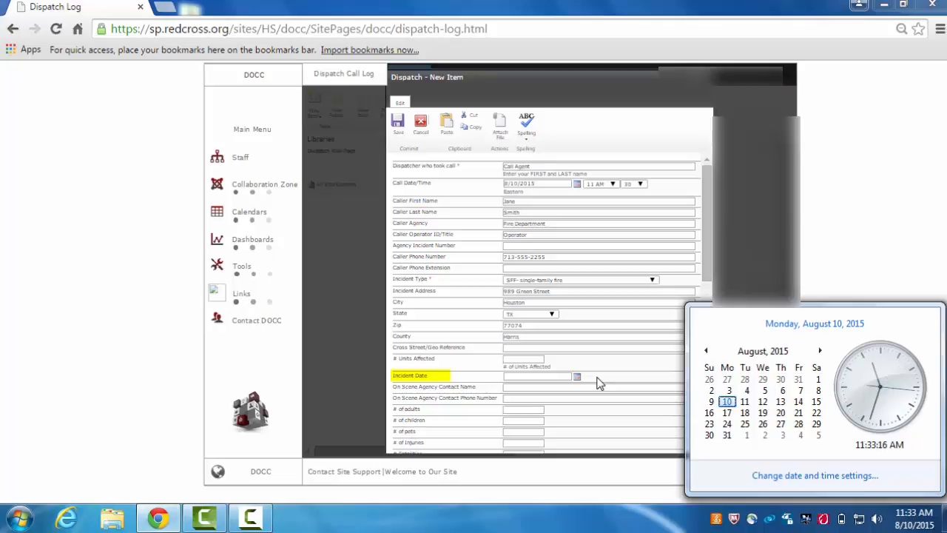
pyautogui.click(563, 378)
pyautogui.write('08')
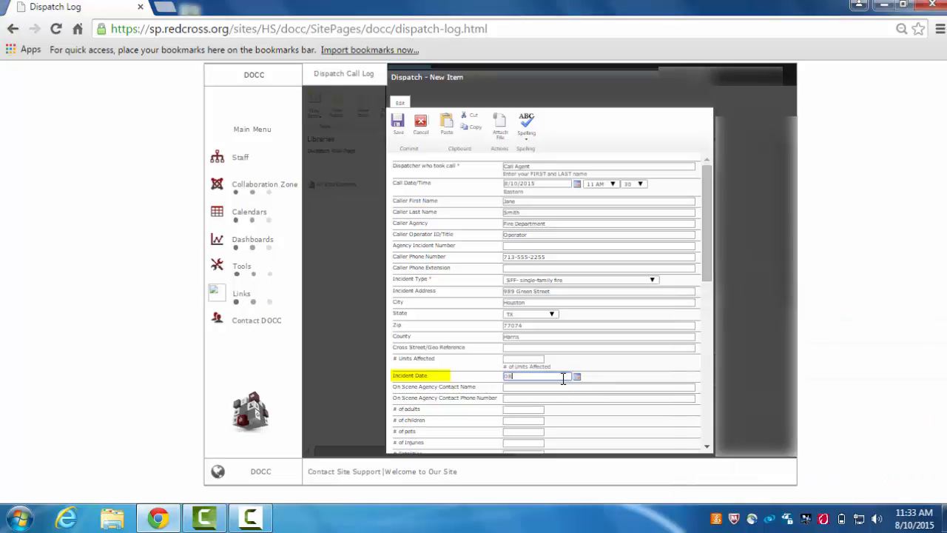
pyautogui.write('/10/2015')
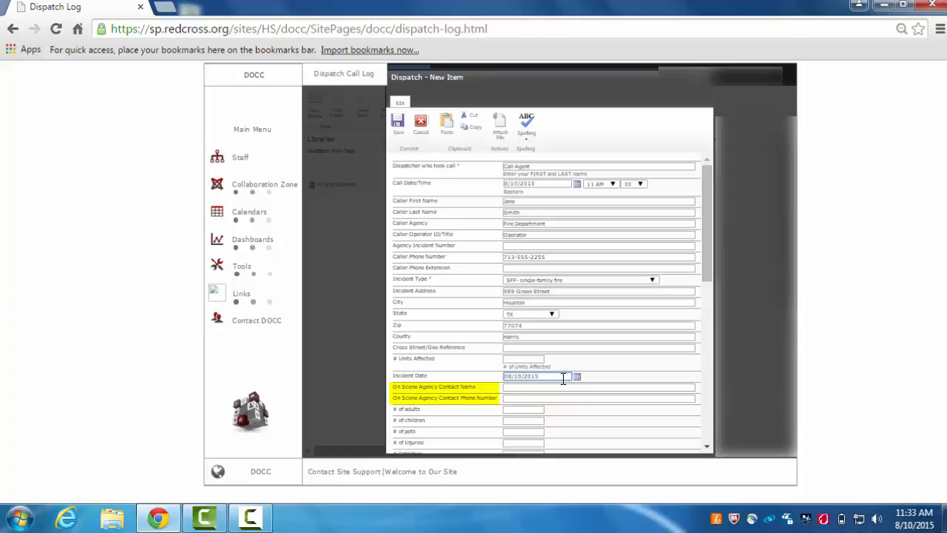
# Enter the on-scene agency contact's name and phone number
pyautogui.click(561, 388)
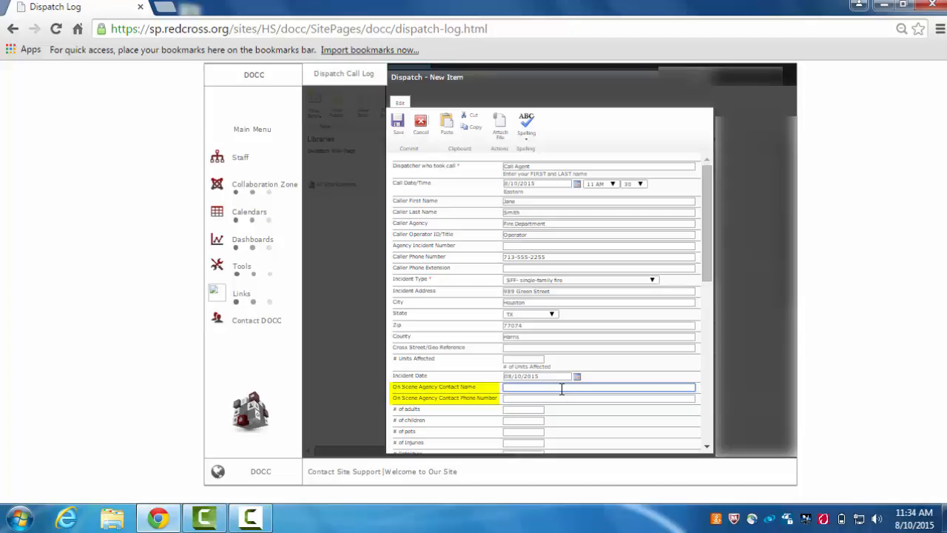
pyautogui.press('Tab')
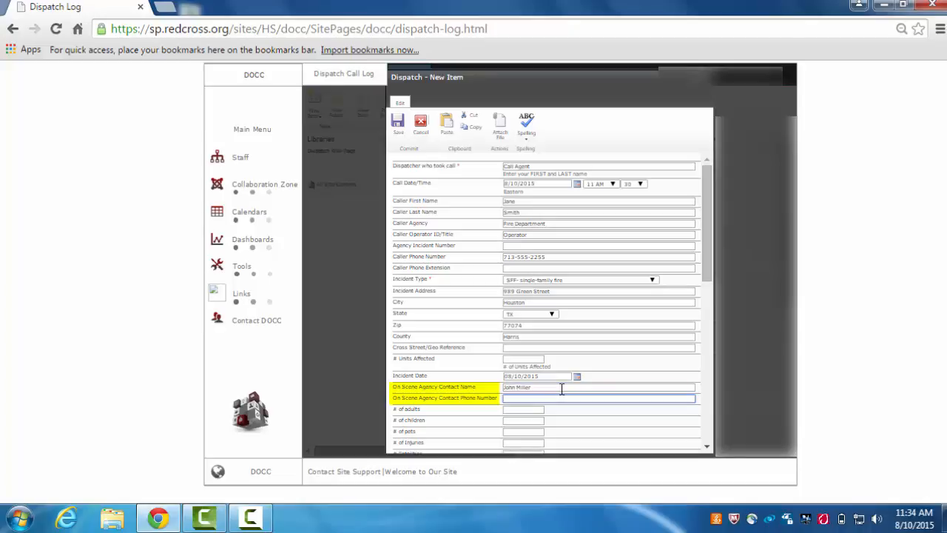
pyautogui.write('713-555-3355')
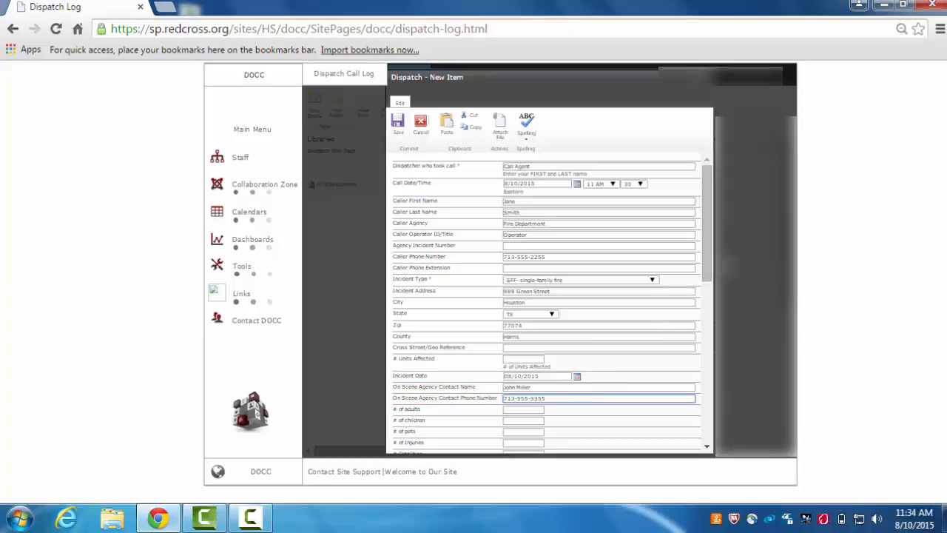
# Record 2 adults and 1 child affected
pyautogui.moveTo(711, 264); pyautogui.dragTo(712, 344)
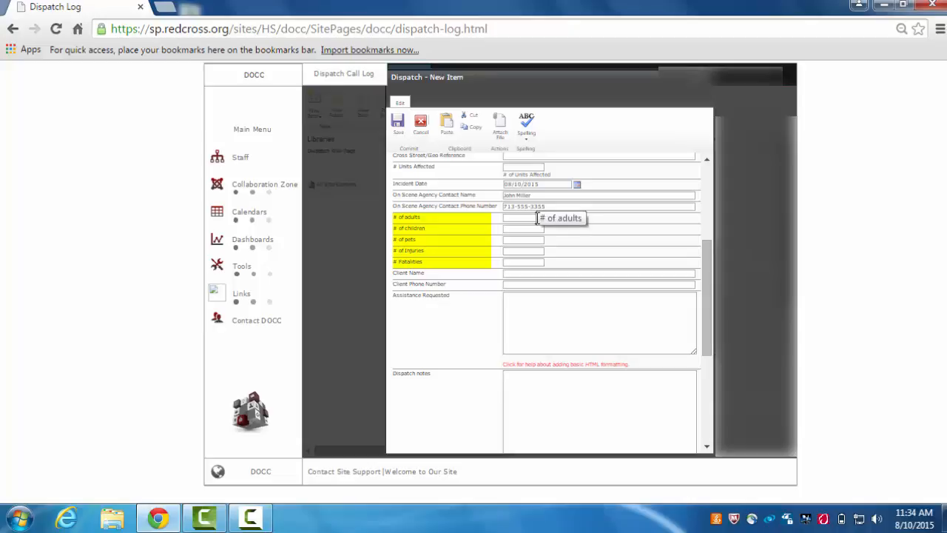
pyautogui.click(538, 217)
pyautogui.write('2')
pyautogui.click(537, 229)
pyautogui.write('1')
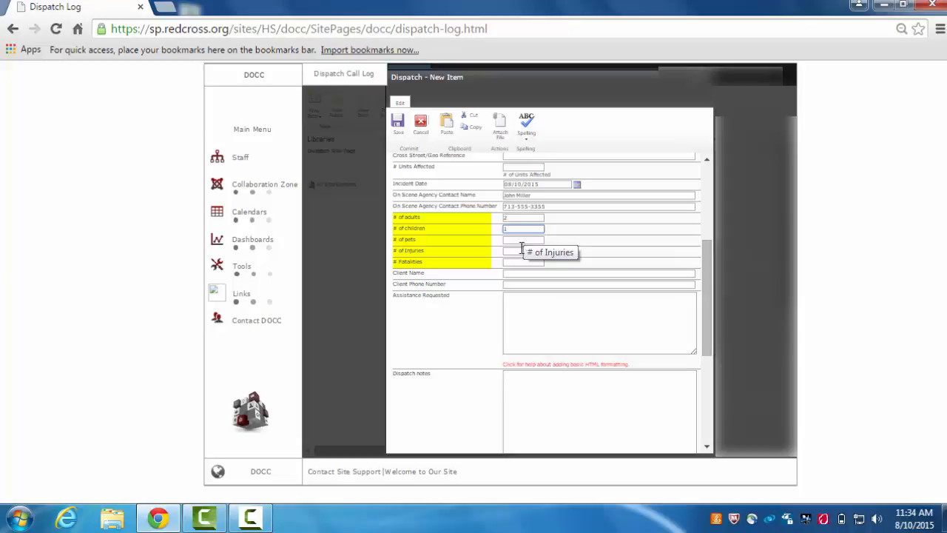
# Enter 0 for pets, injuries and fatalities
pyautogui.click(519, 241)
pyautogui.write('0')
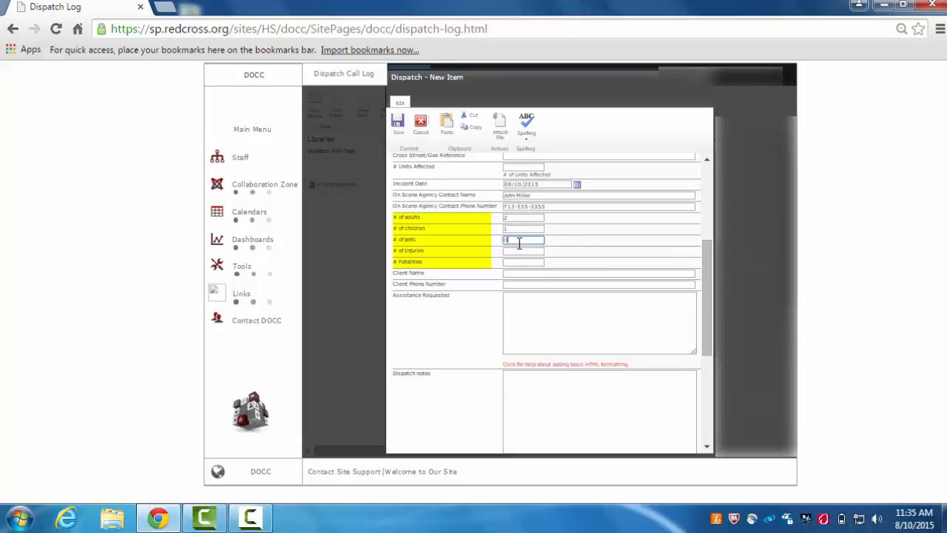
pyautogui.click(518, 251)
pyautogui.write('0')
pyautogui.click(520, 261)
pyautogui.write('0')
pyautogui.click(585, 252)
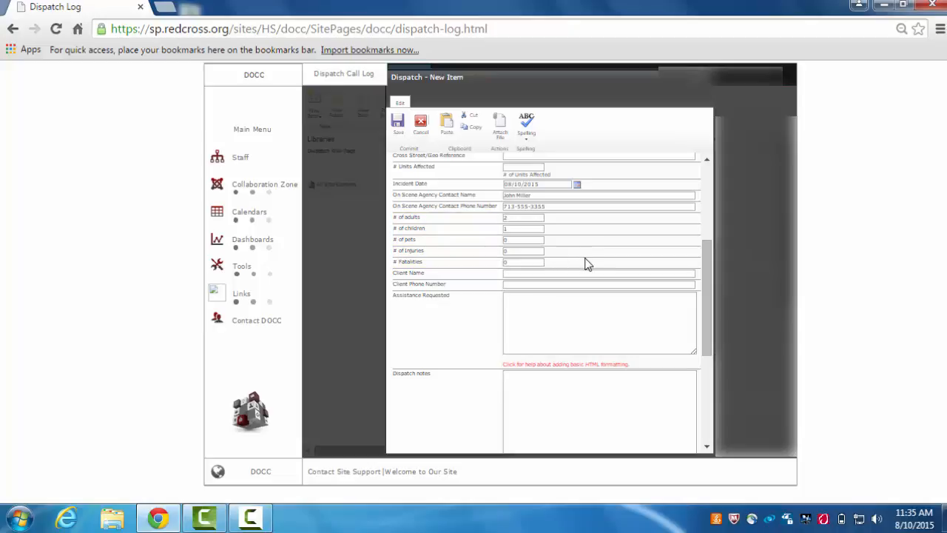
pyautogui.click(558, 307)
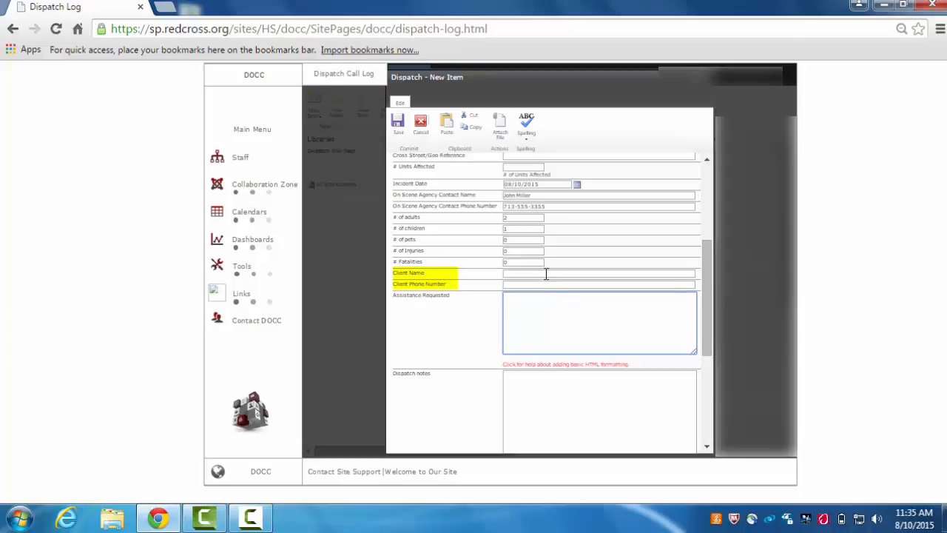
# Enter the client's name and phone number, and 'Full Assistance' under Assistance Requested
pyautogui.click(546, 274)
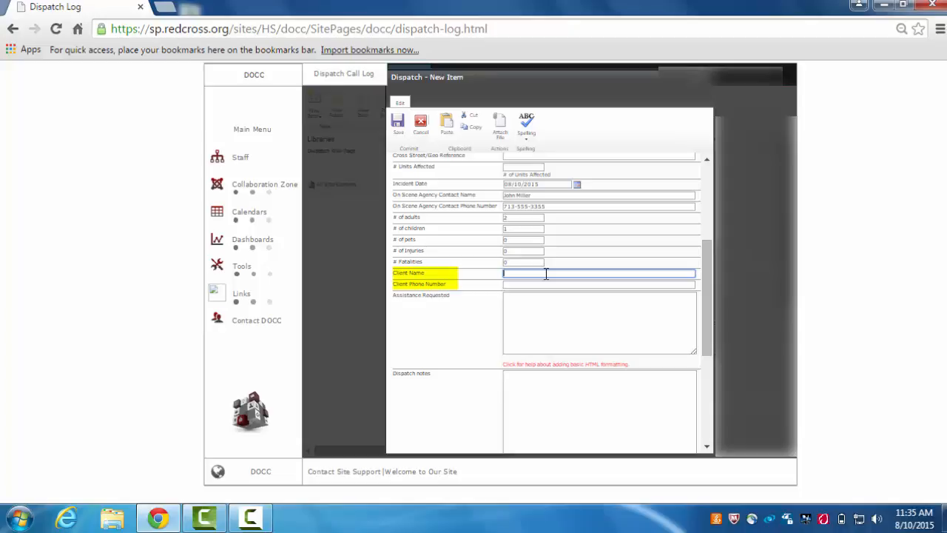
pyautogui.press('Tab')
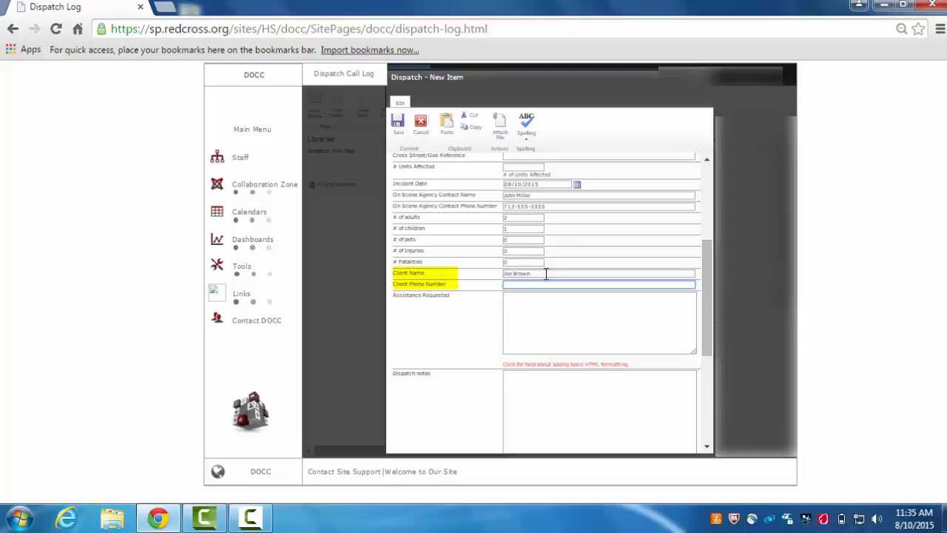
pyautogui.write('713-555-9828')
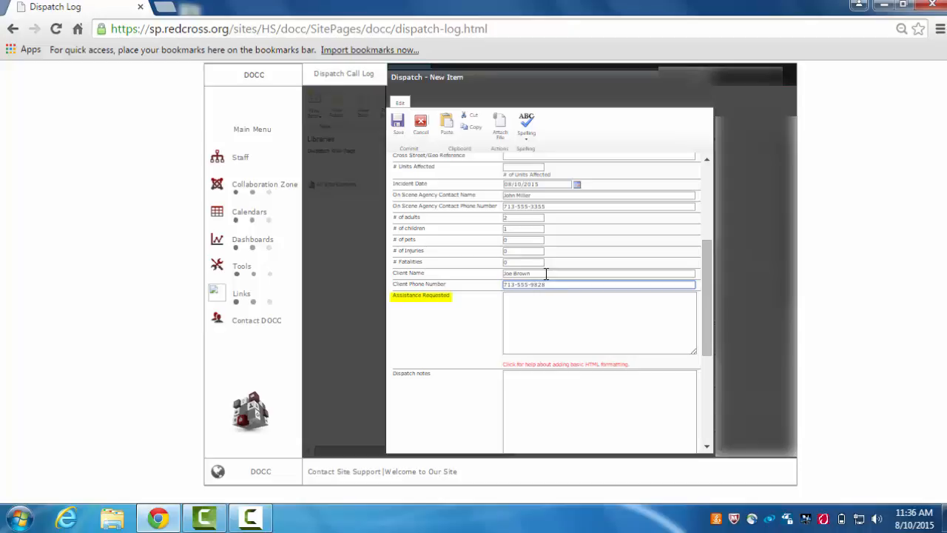
pyautogui.click(540, 307)
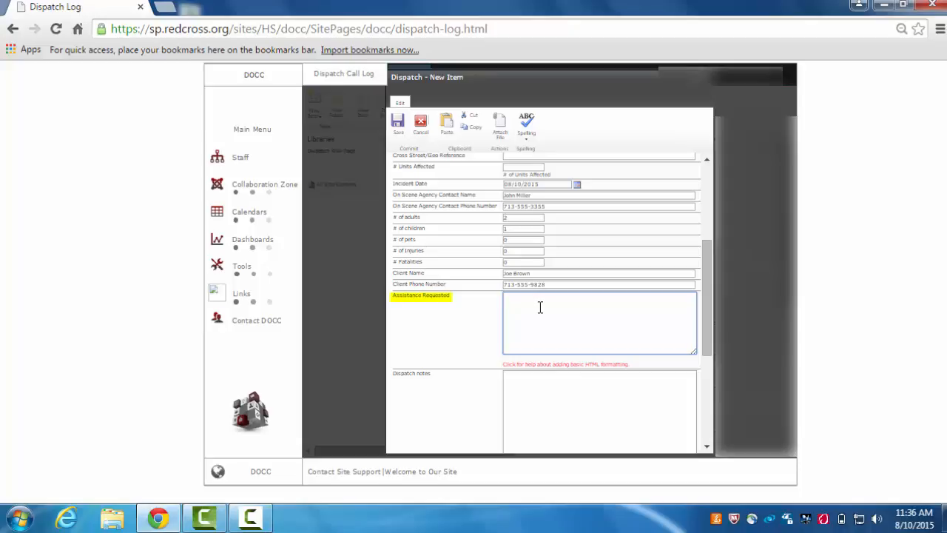
pyautogui.write('S')
pyautogui.write('ull Assista')
pyautogui.write('nce')
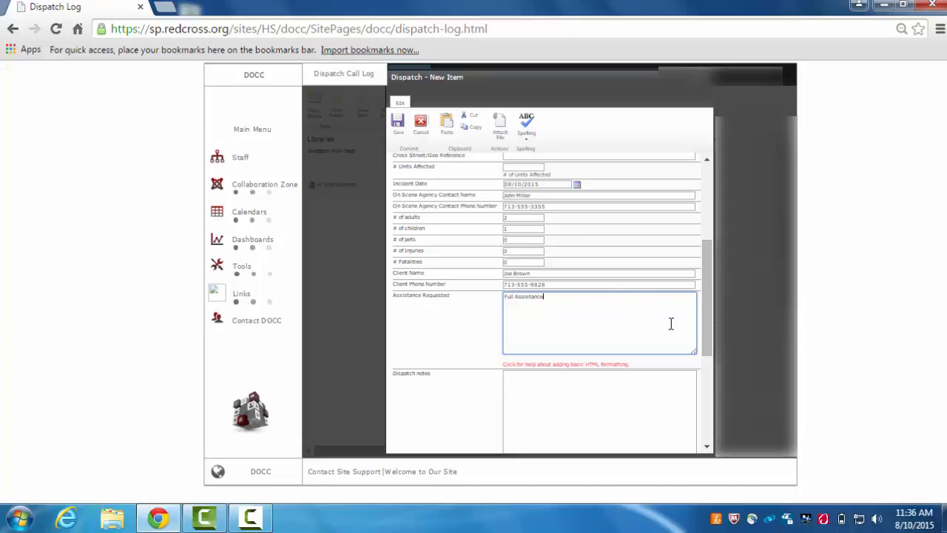
# Write the dispatch note 'Relayed information to dispatcher'
pyautogui.moveTo(704, 349); pyautogui.dragTo(705, 404)
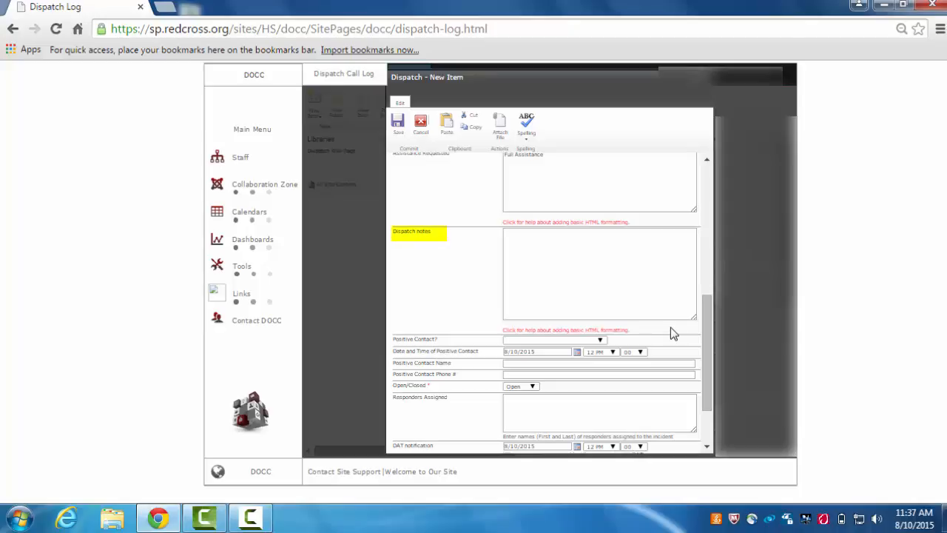
pyautogui.click(632, 263)
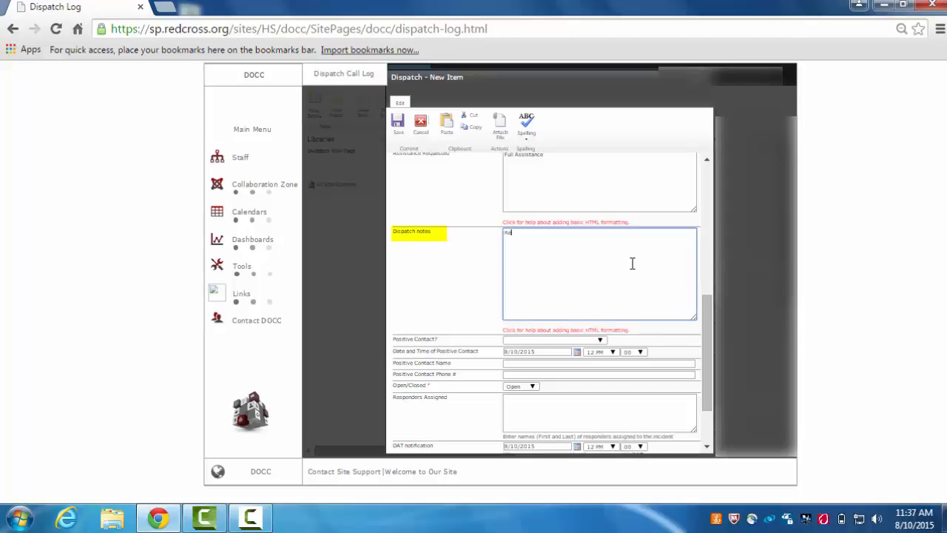
pyautogui.write('Relaysd information to dispatcher')
# Set Positive Contact? to 'Phone 1 first try'
pyautogui.press('Tab')
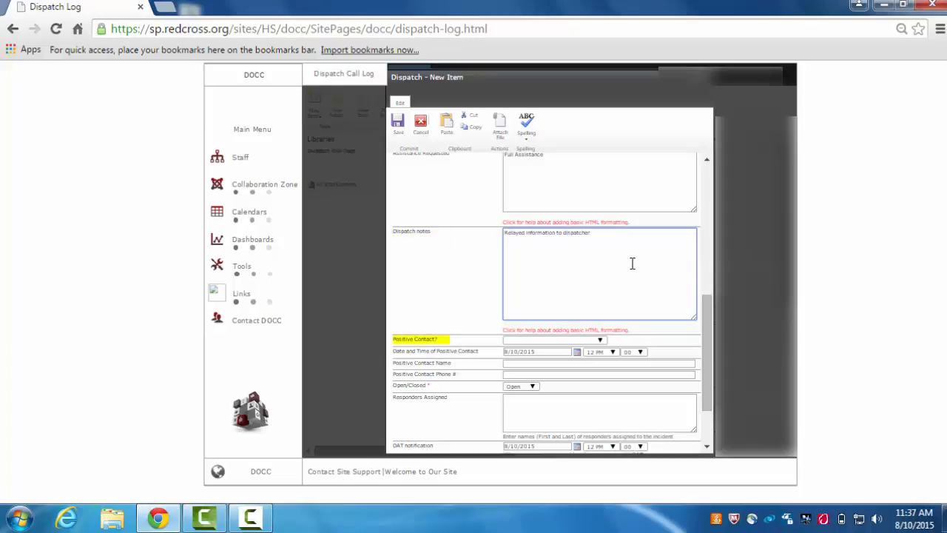
pyautogui.click(581, 341)
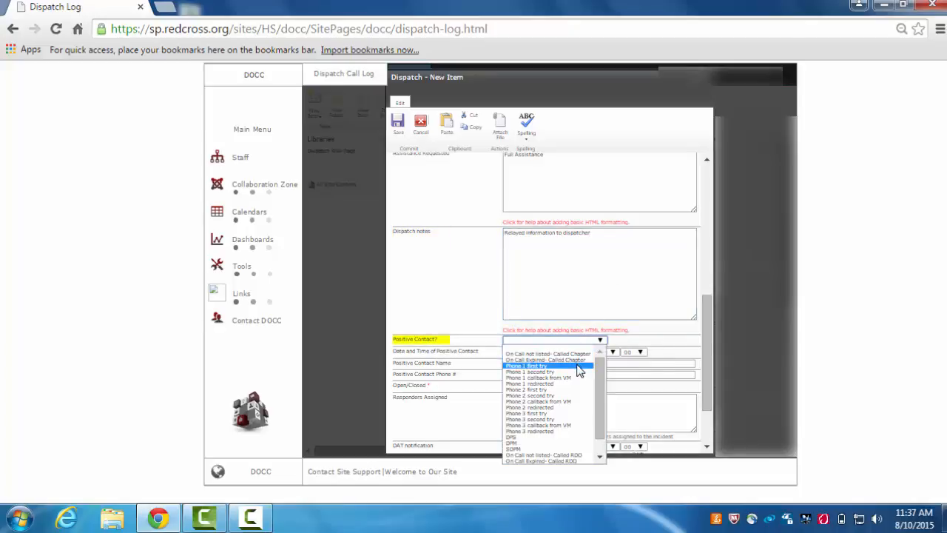
pyautogui.click(577, 367)
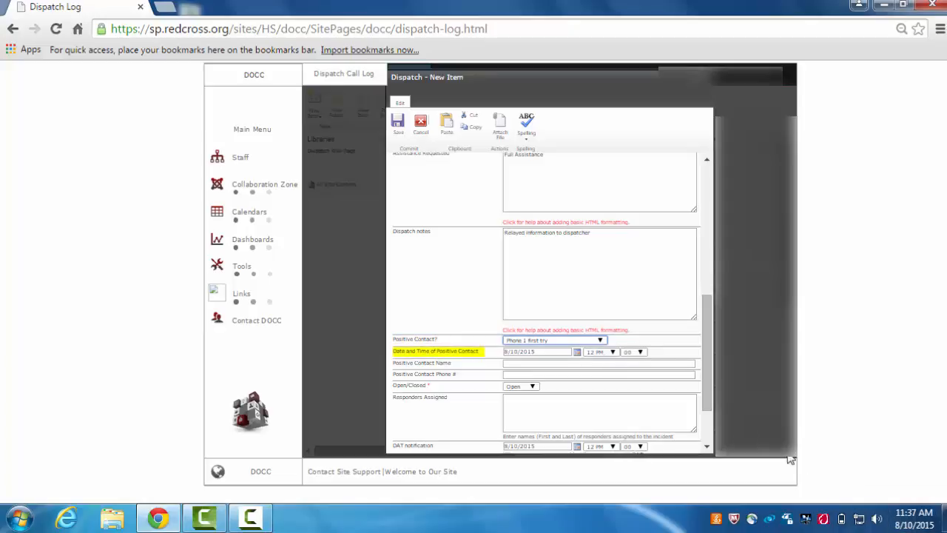
# Set the positive contact time to 11:35 AM
pyautogui.click(608, 352)
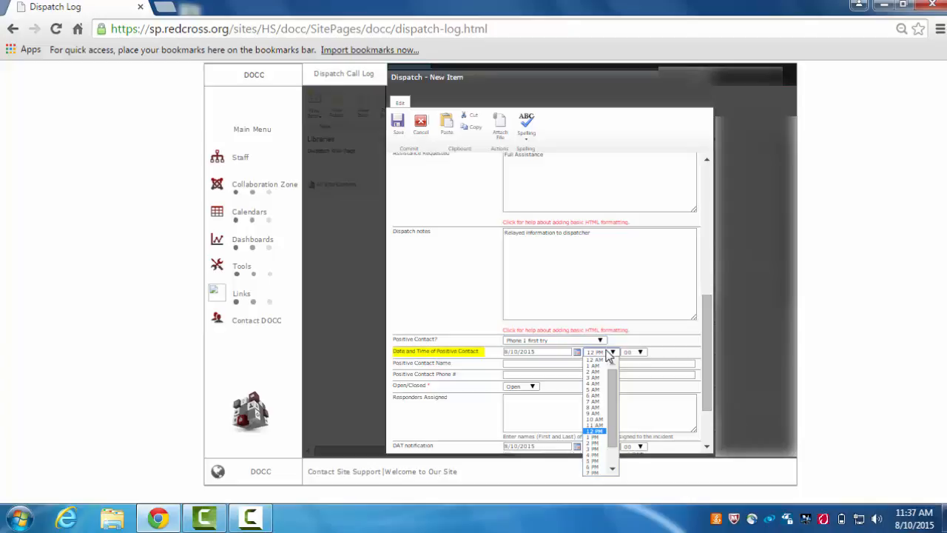
pyautogui.click(600, 425)
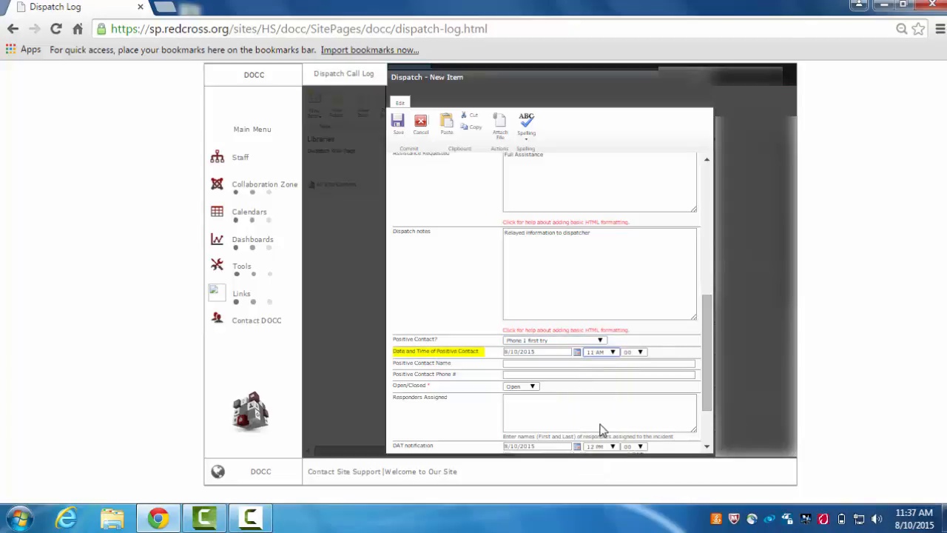
pyautogui.click(640, 353)
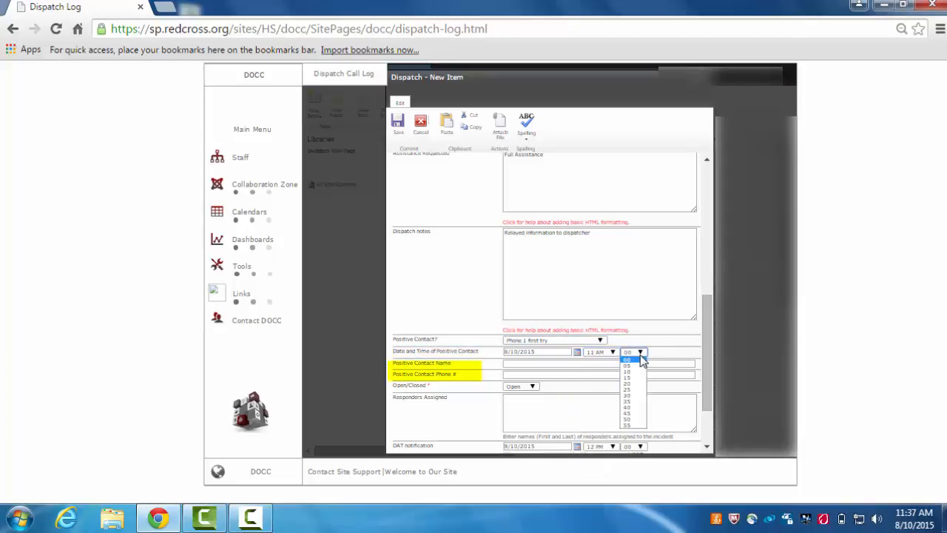
pyautogui.click(628, 401)
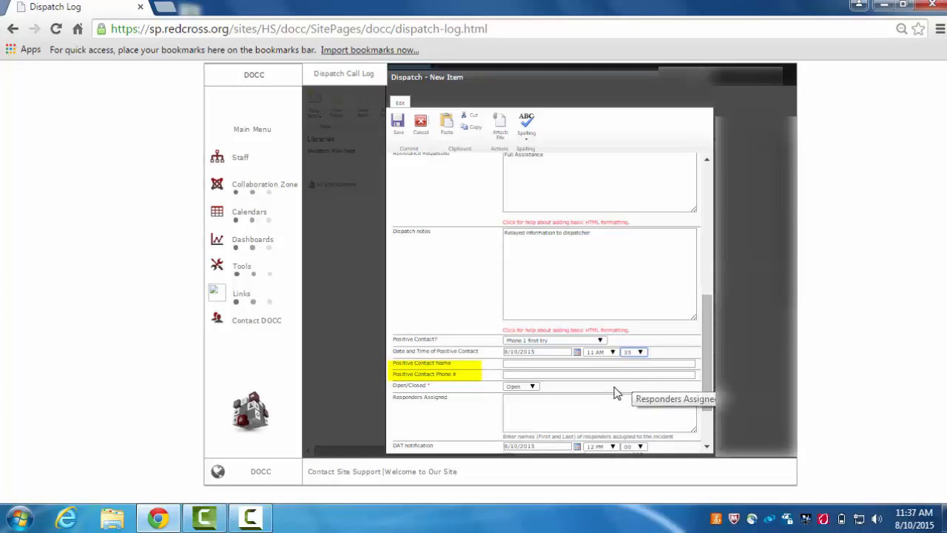
# Enter the positive contact's name and phone number
pyautogui.click(593, 364)
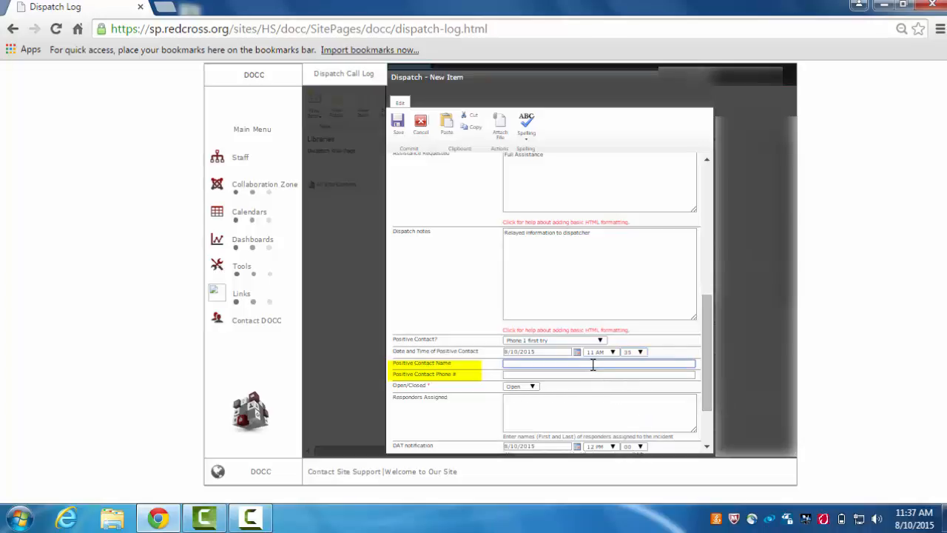
pyautogui.click(586, 374)
pyautogui.write('7')
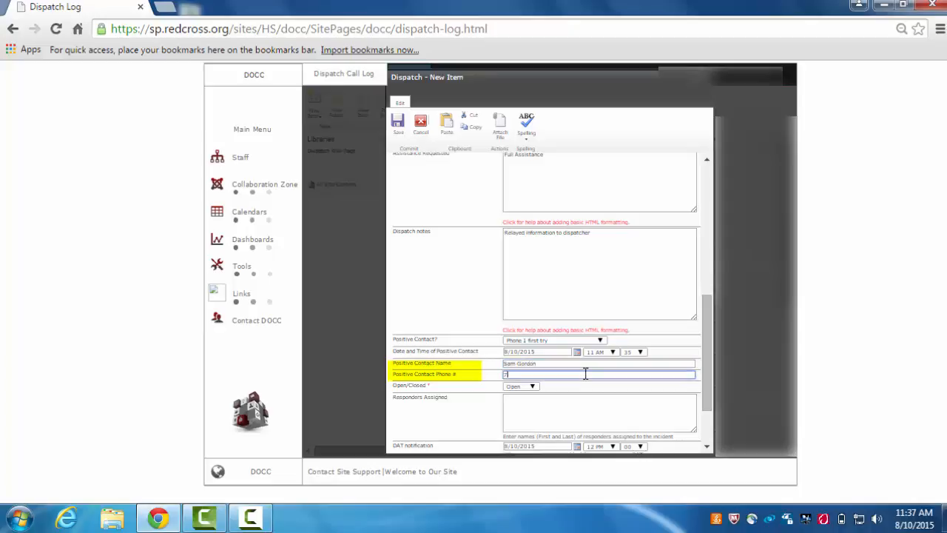
pyautogui.write('13-555-9495')
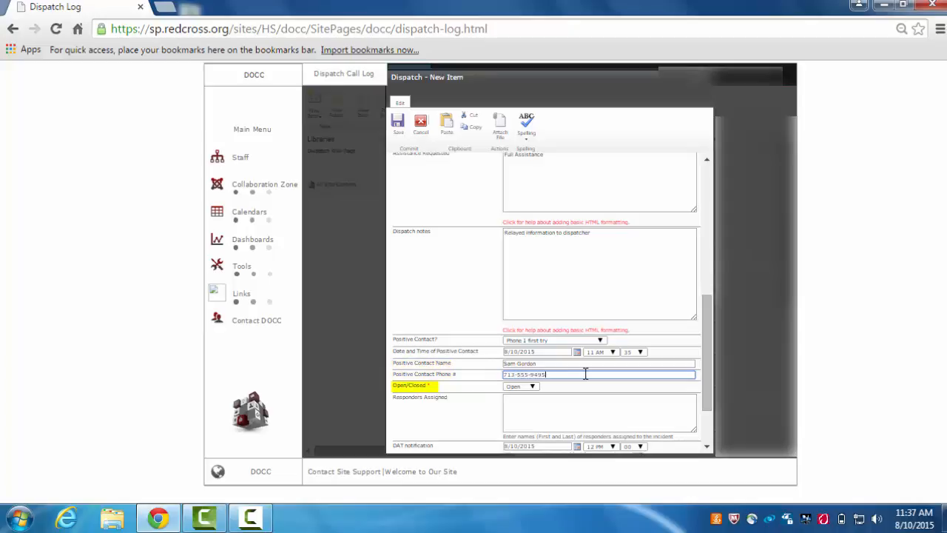
# Set the Open/Closed status of the dispatch to Closed
pyautogui.click(526, 386)
pyautogui.click(522, 400)
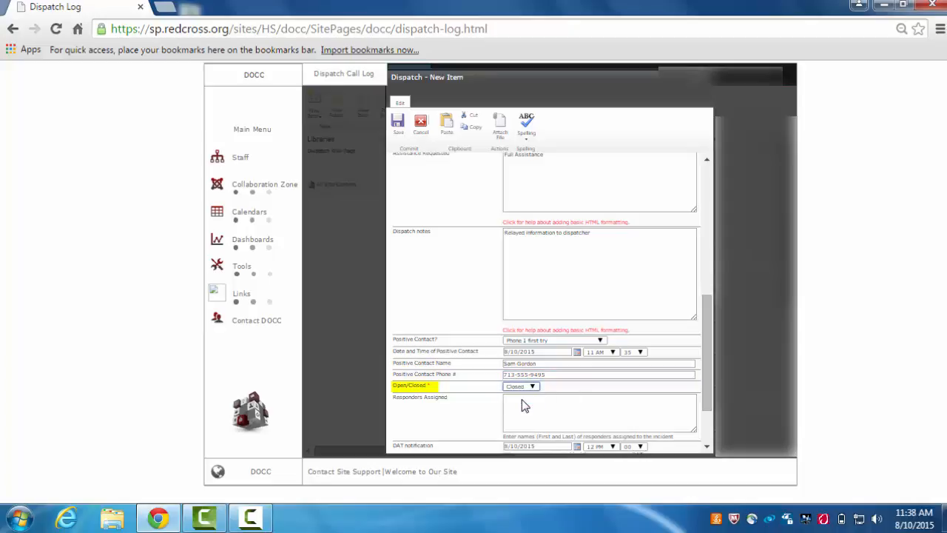
pyautogui.moveTo(708, 375); pyautogui.dragTo(703, 417)
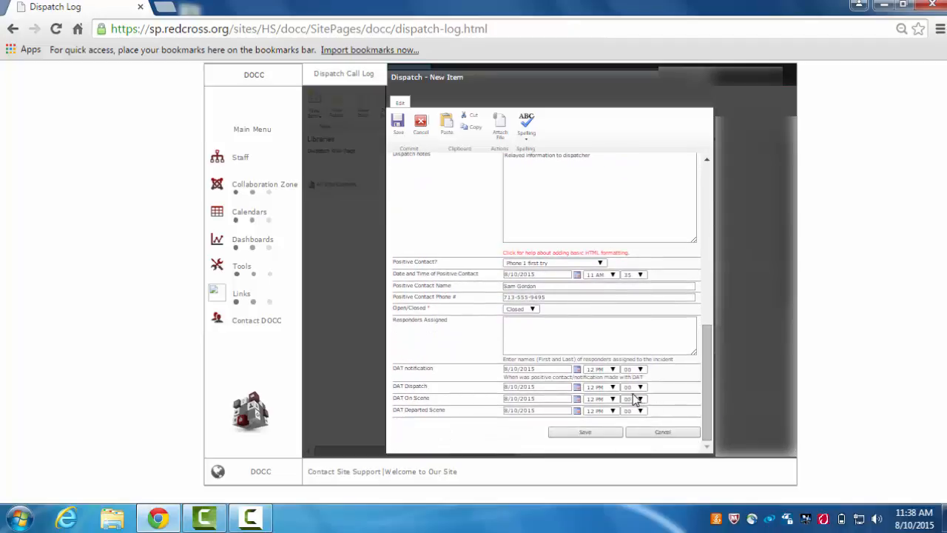